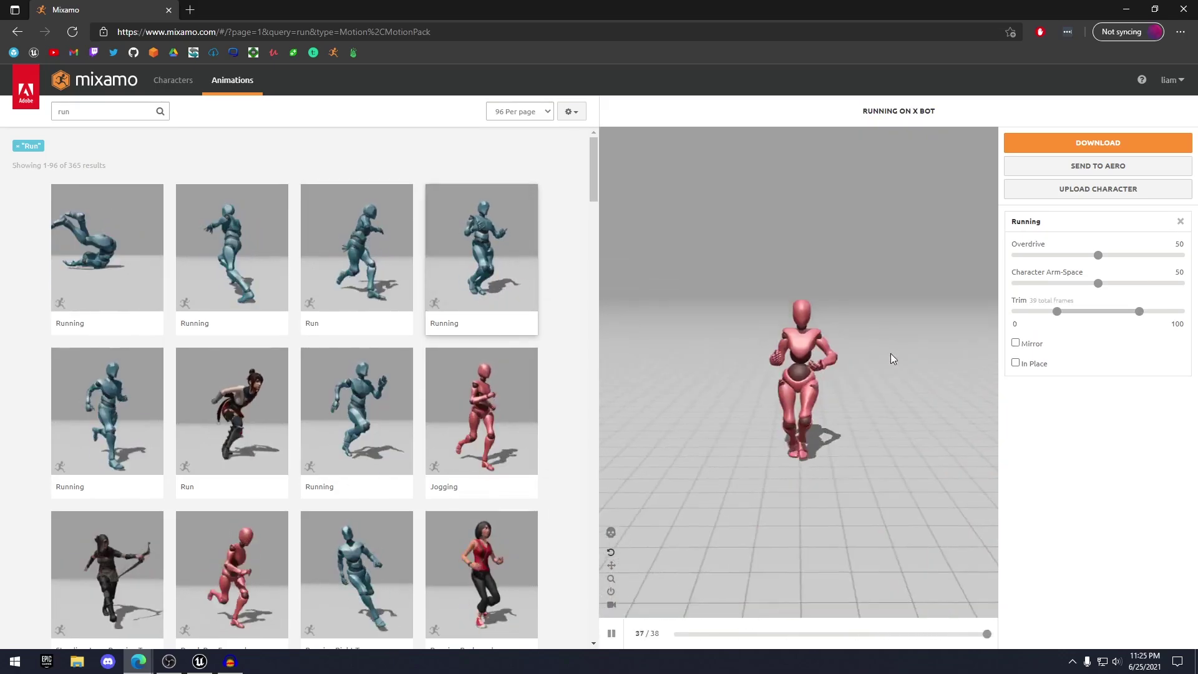
{"action": "left_click", "coordinate": [1016, 364]}
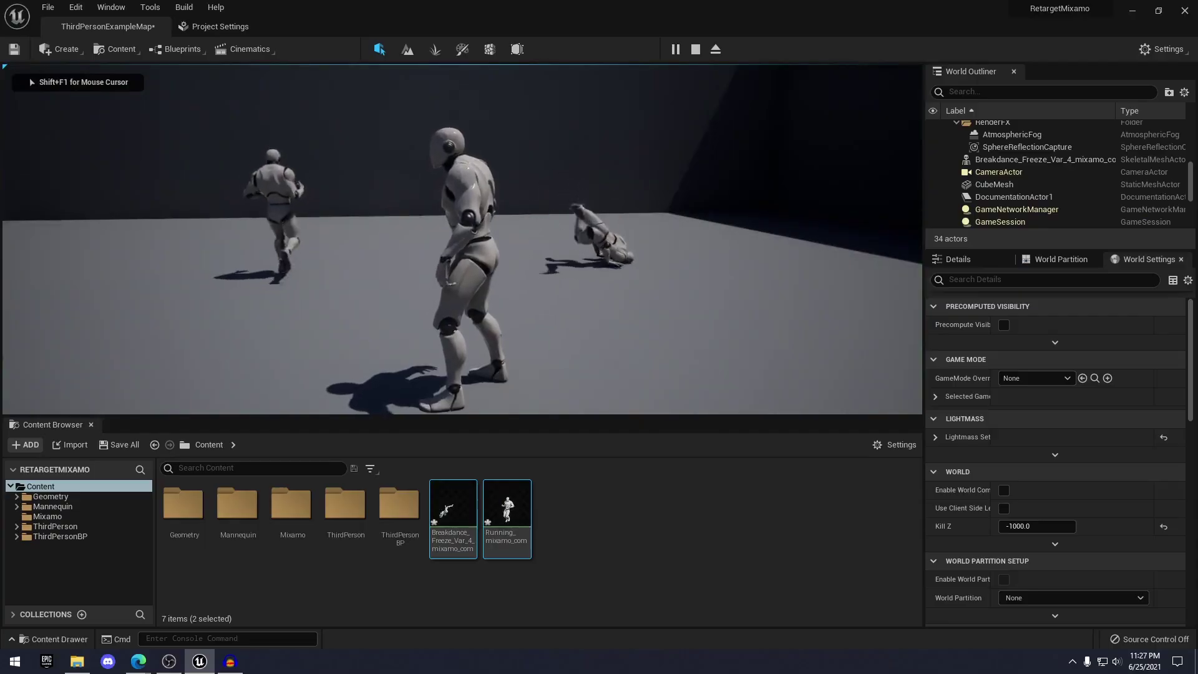
- Move the character around the playing level to view the mannequins performing the running and breakdance animations
{"action": "key", "text": "w"}
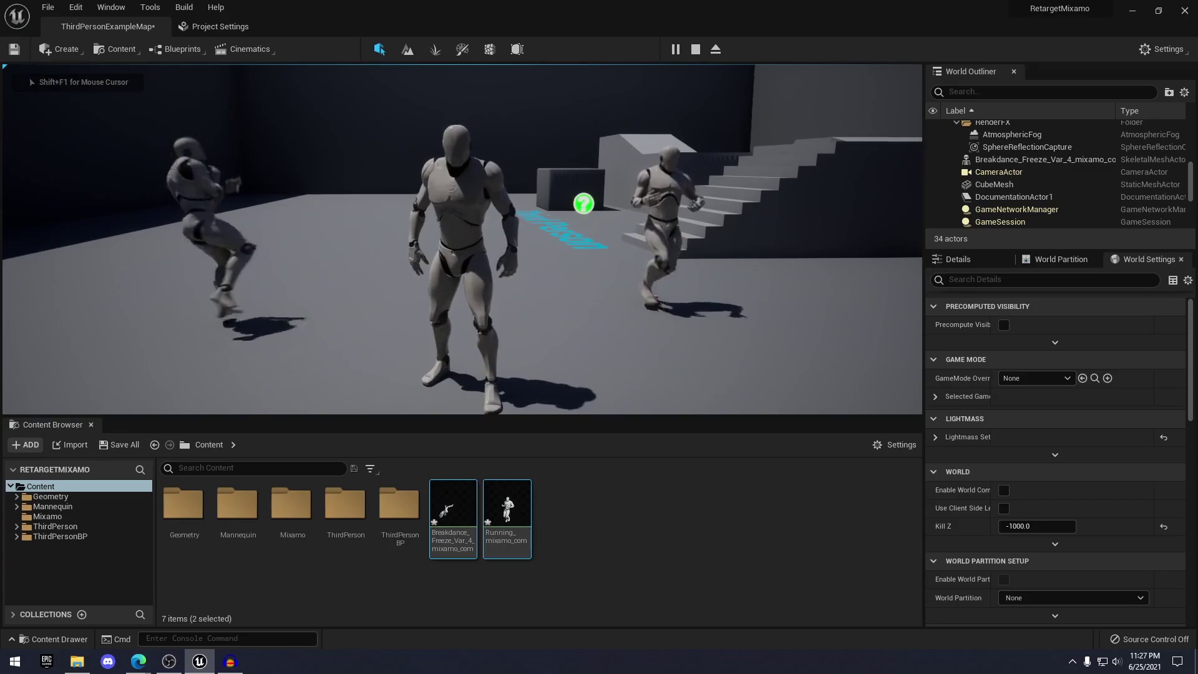
{"action": "key", "text": "a"}
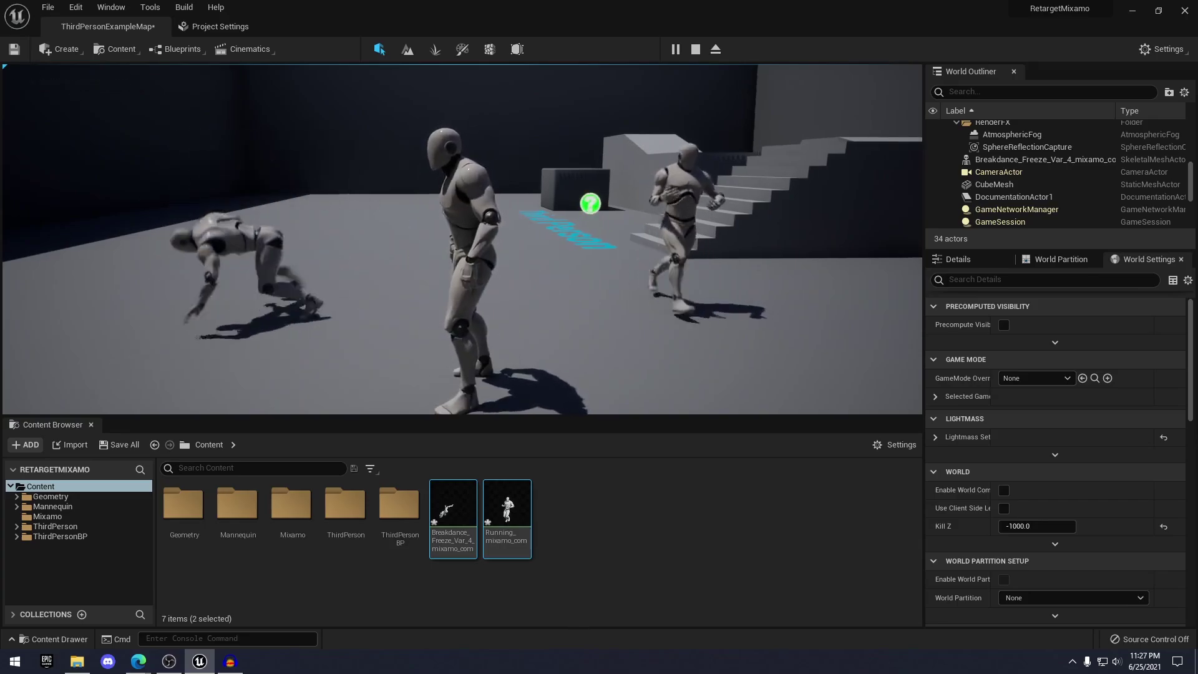
{"action": "key", "text": "d"}
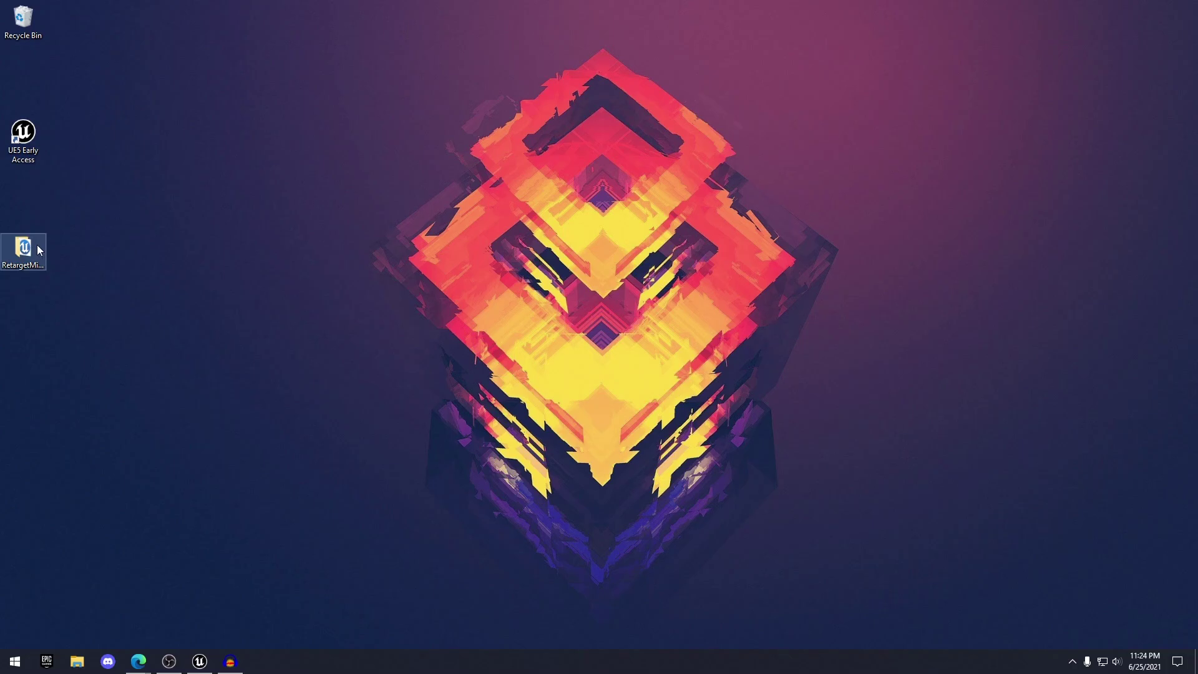
- Look through the RetargetMixamo project folder on the desktop, find its Unreal project file and close the window
{"action": "double_click", "coordinate": [25, 250]}
{"action": "left_click", "coordinate": [318, 221]}
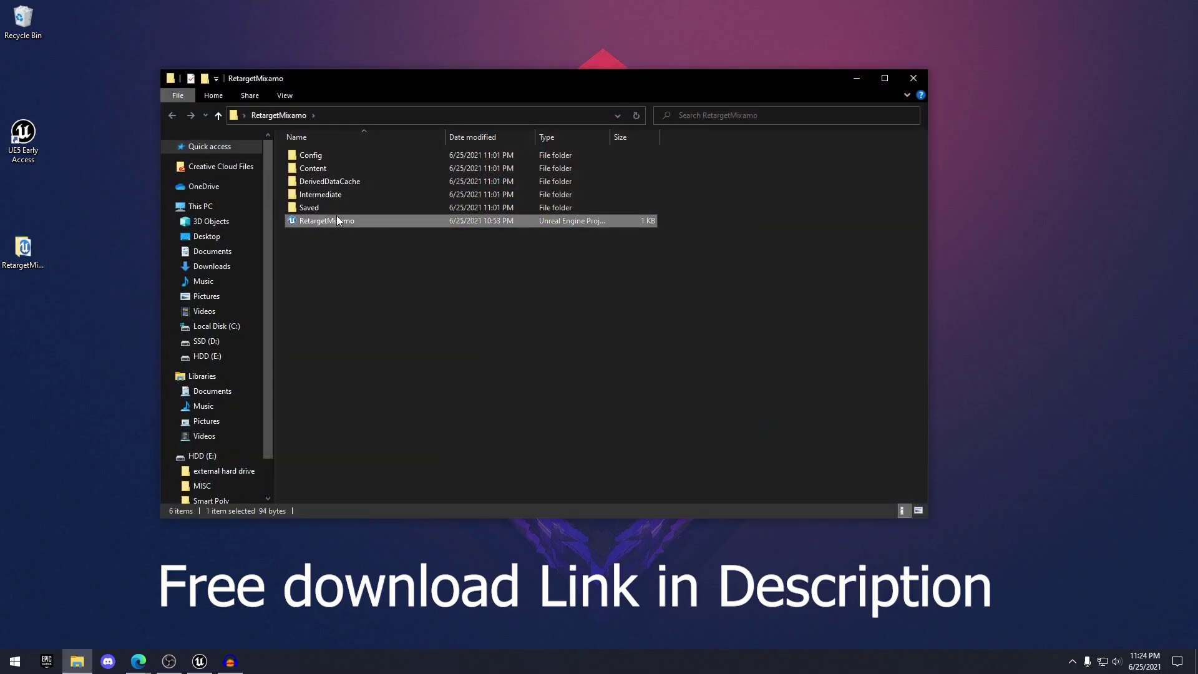
{"action": "left_click", "coordinate": [914, 78]}
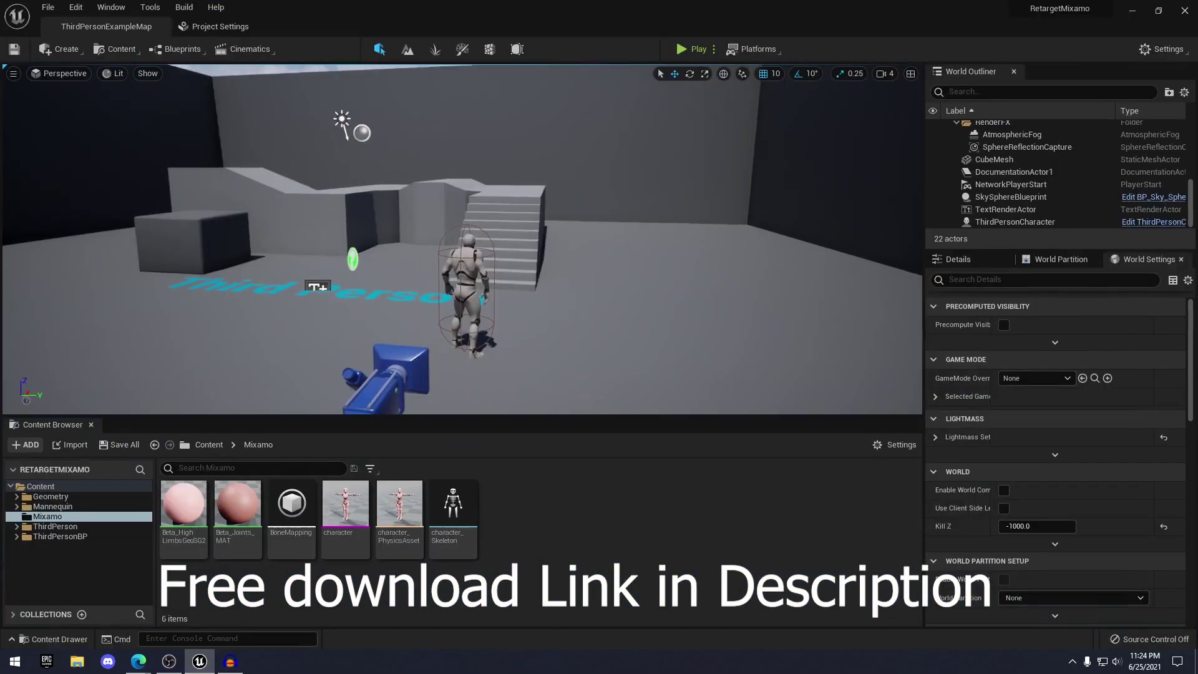
- Open the Mixamo folder in the project's Content and look over its character and skeleton assets
{"action": "left_click", "coordinate": [209, 445]}
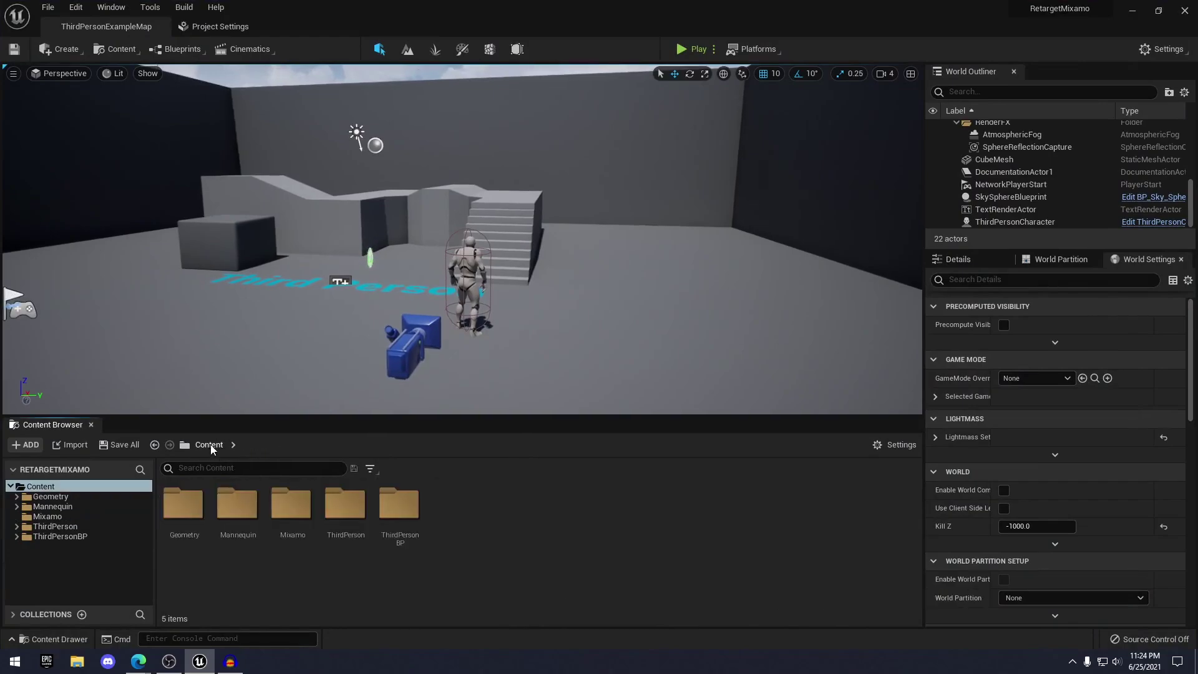
{"action": "double_click", "coordinate": [303, 509]}
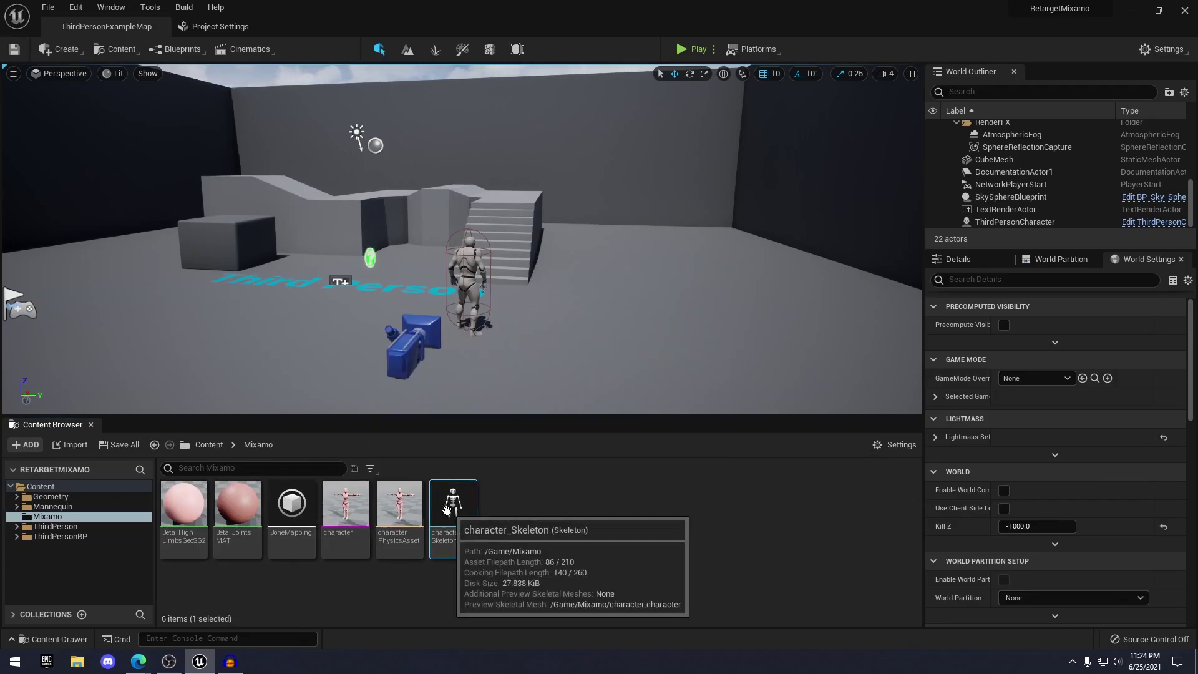
{"action": "right_click_drag", "start_coordinate": [570, 324], "coordinate": [561, 330]}
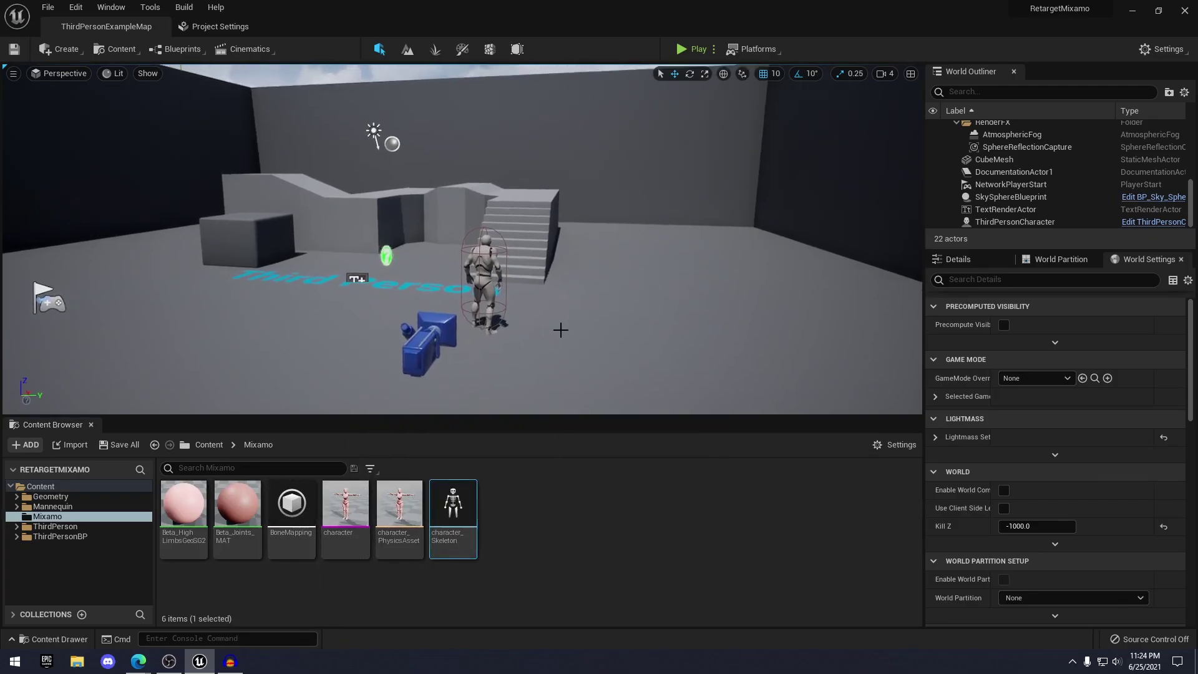
- Switch to Mixamo in the browser, enlarge its window and choose the X Bot character by searching for xbot
{"action": "left_click", "coordinate": [138, 661]}
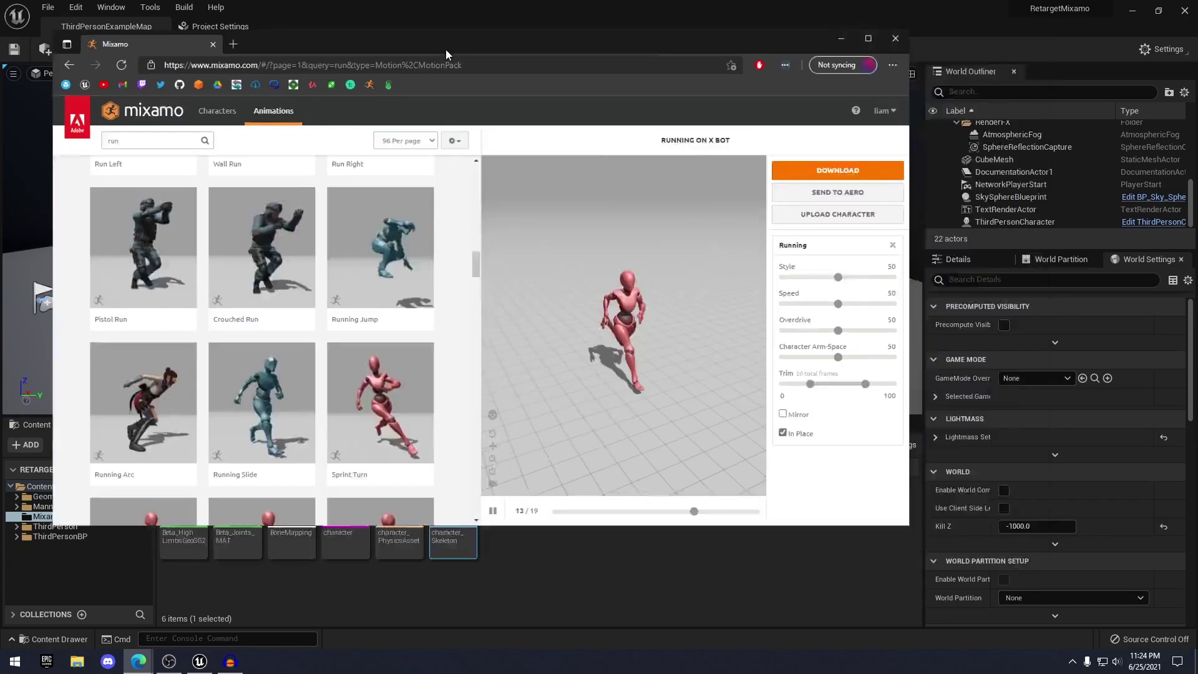
{"action": "double_click", "coordinate": [446, 49]}
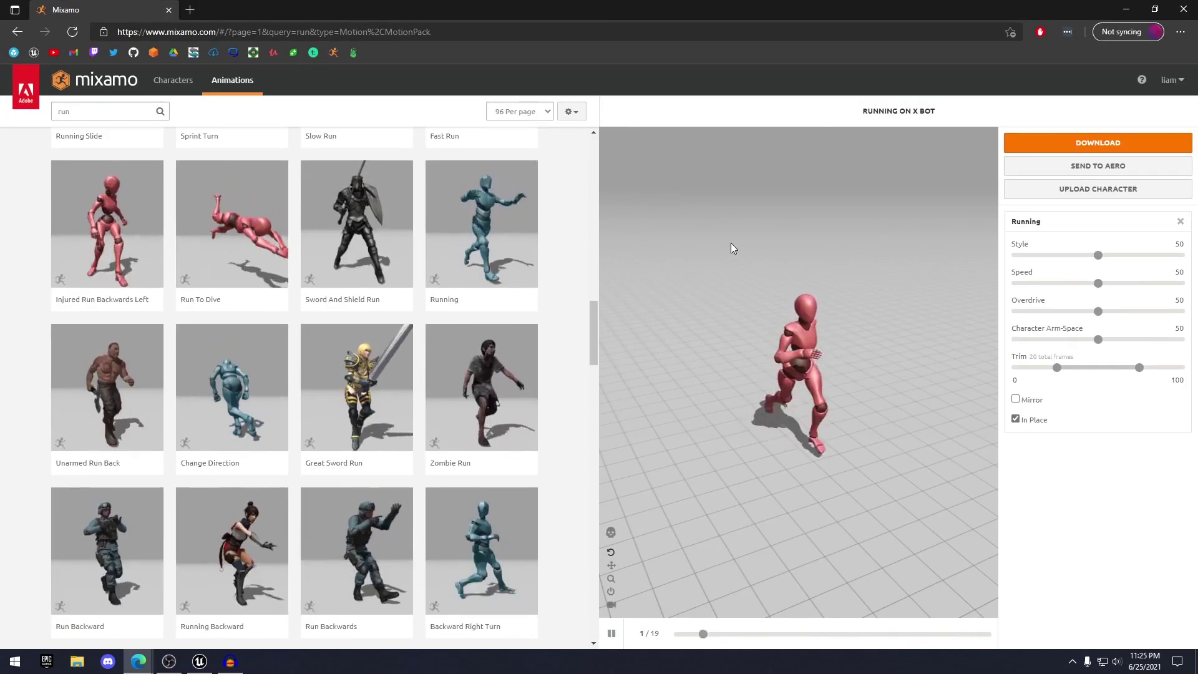
{"action": "scroll", "coordinate": [481, 350], "scroll_direction": "down", "scroll_amount": 2}
{"action": "scroll", "coordinate": [482, 349], "scroll_direction": "up", "scroll_amount": 5}
{"action": "left_click_drag", "start_coordinate": [818, 303], "coordinate": [781, 285]}
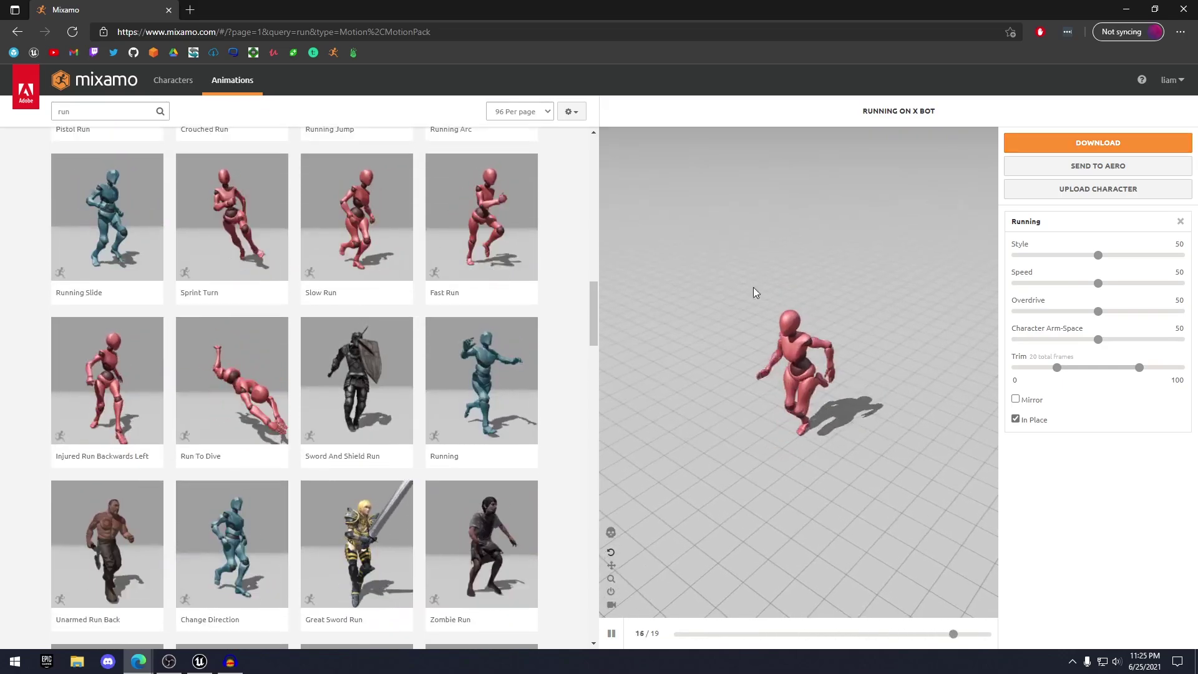
{"action": "left_click", "coordinate": [173, 81]}
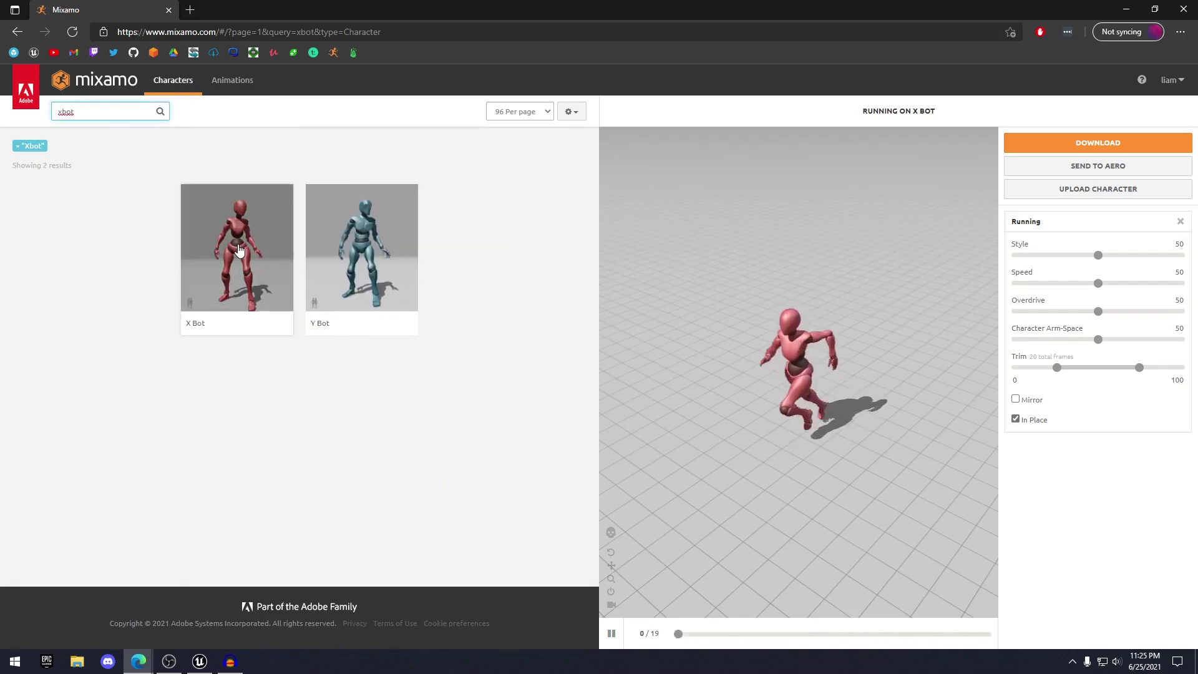
{"action": "left_click", "coordinate": [239, 249]}
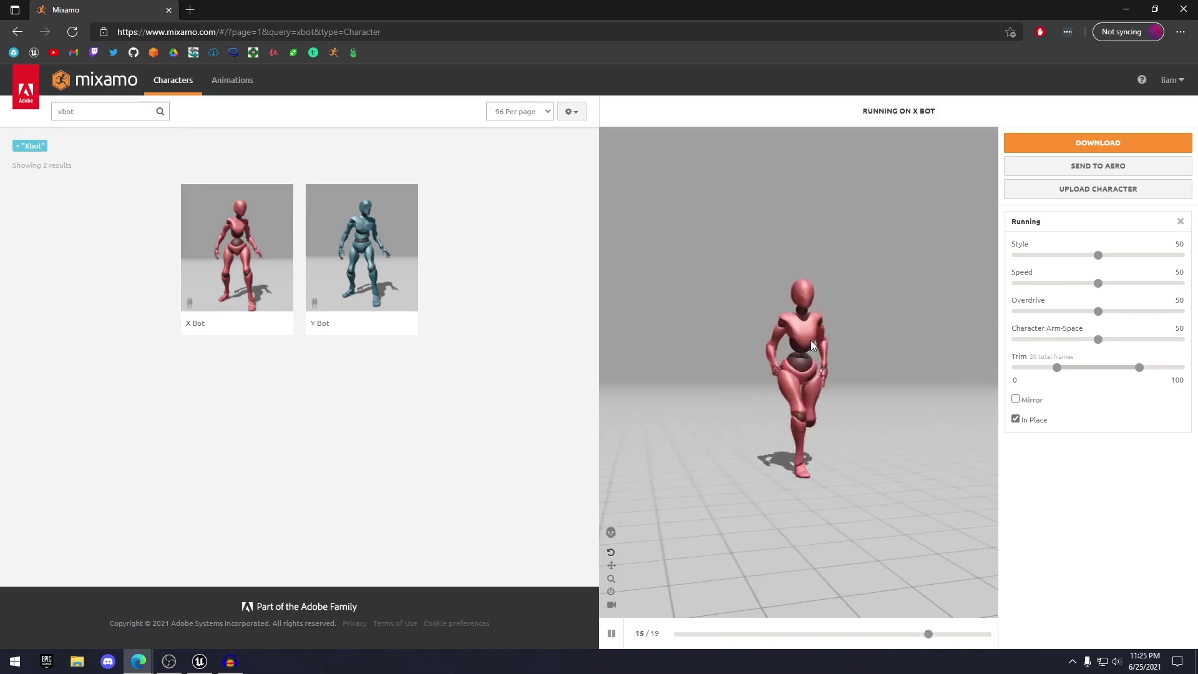
- Search the Mixamo animations for run and apply the fourth result, Running, to X Bot
{"action": "left_click", "coordinate": [232, 81]}
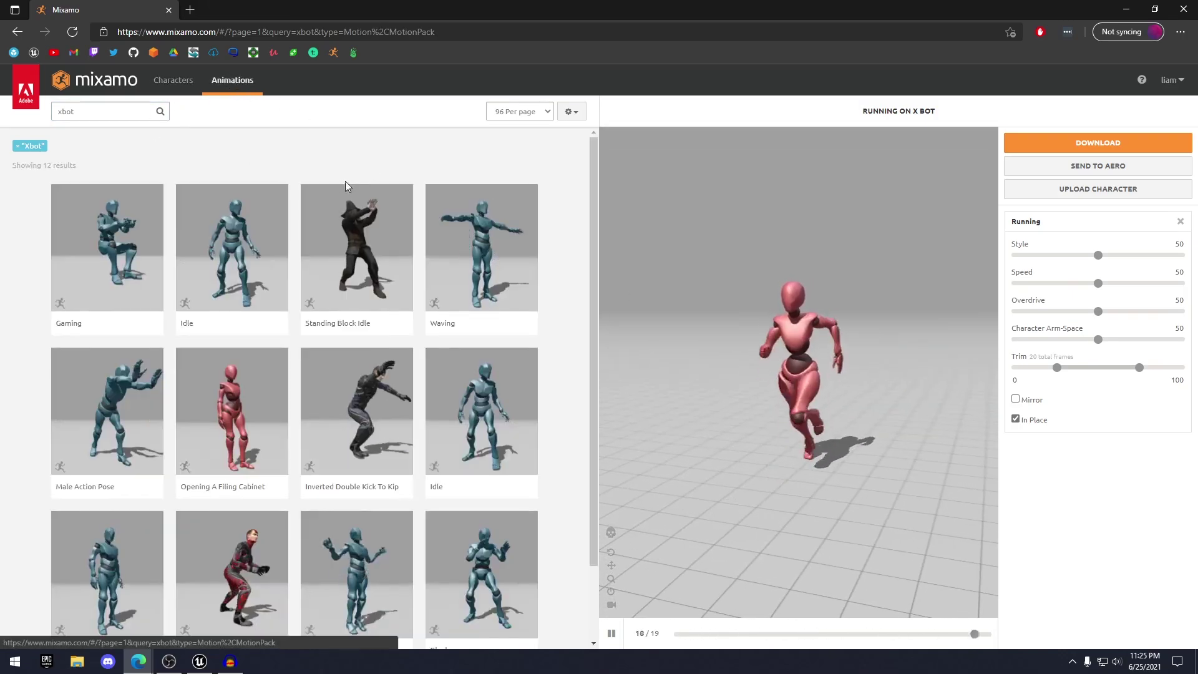
{"action": "left_click", "coordinate": [88, 115]}
{"action": "type", "text": "ru"}
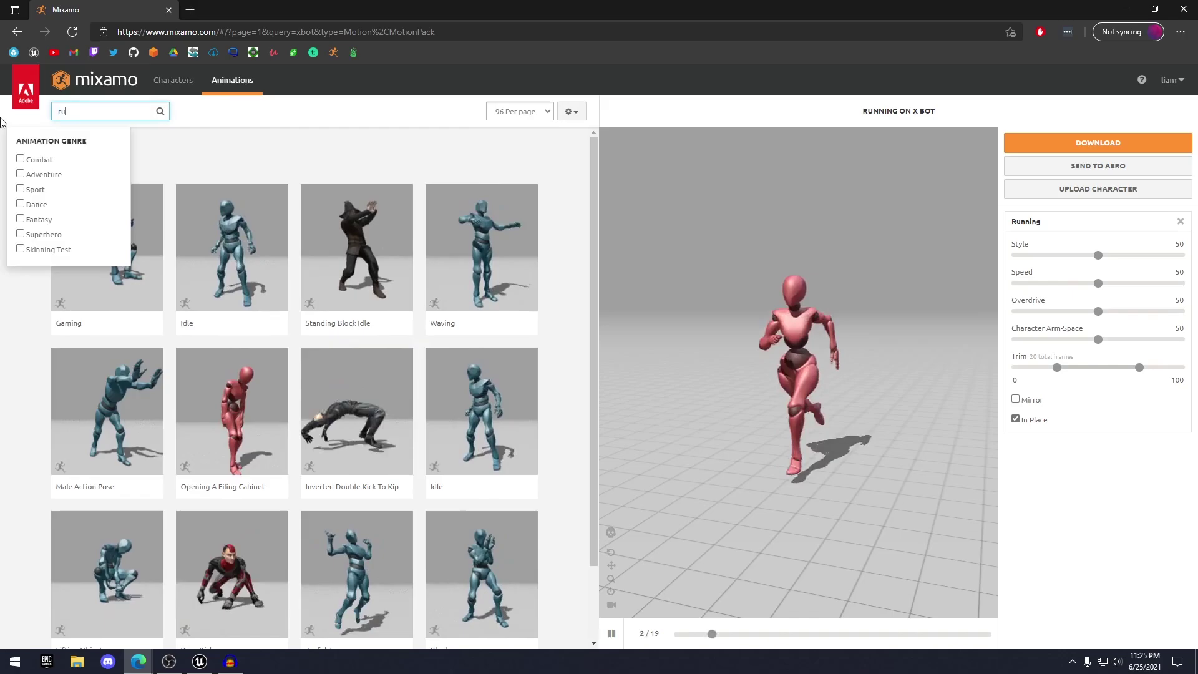
{"action": "type", "text": "n"}
{"action": "left_click", "coordinate": [536, 259]}
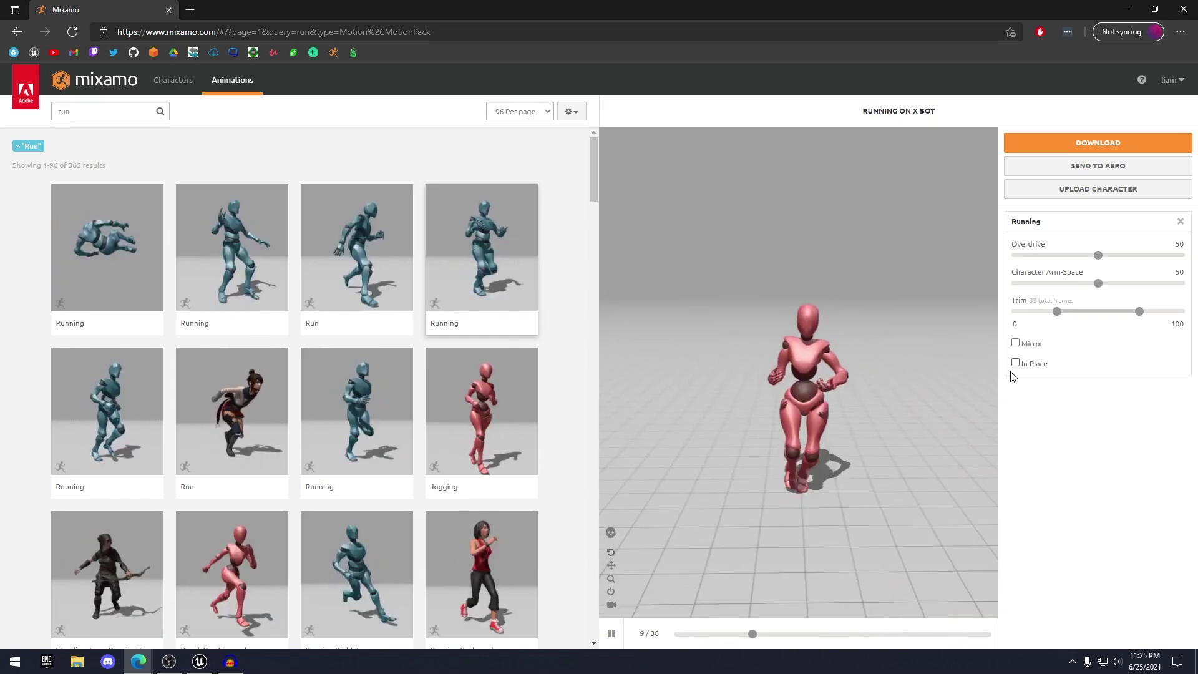
- Make the Running animation play In Place and download it as FBX Binary, With Skin, 30 frames per second, no keyframe reduction
{"action": "left_click", "coordinate": [1016, 362]}
{"action": "left_click_drag", "start_coordinate": [726, 339], "coordinate": [749, 362]}
{"action": "left_click", "coordinate": [1065, 148]}
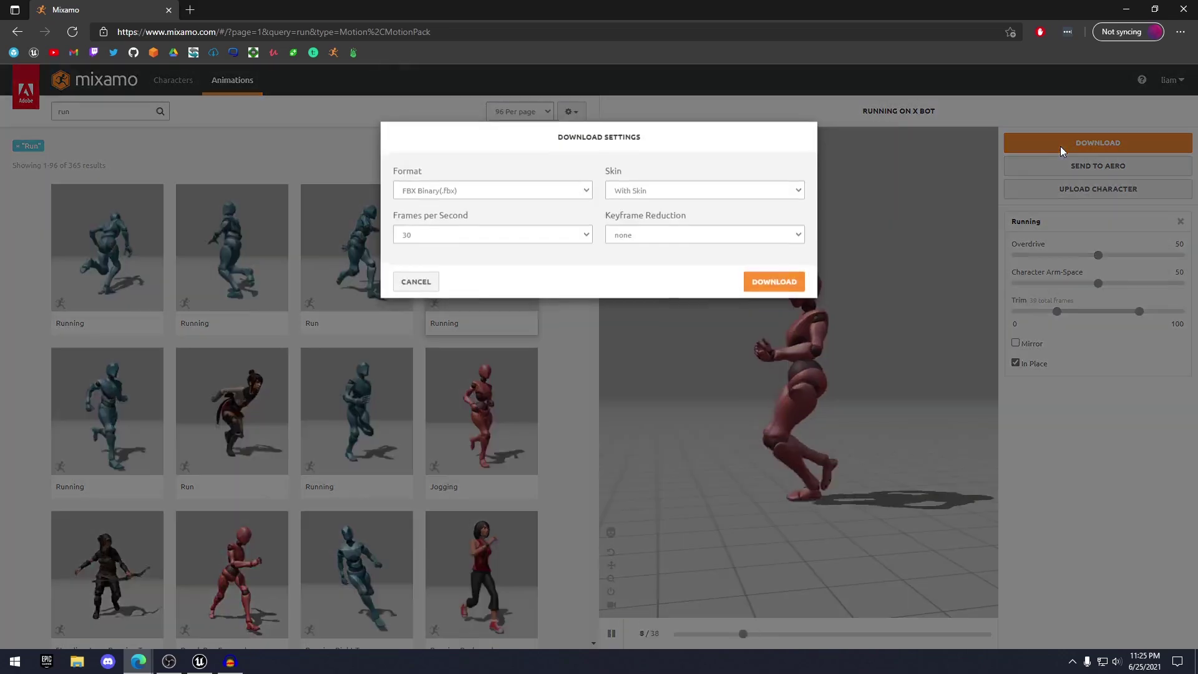
{"action": "left_click", "coordinate": [773, 282]}
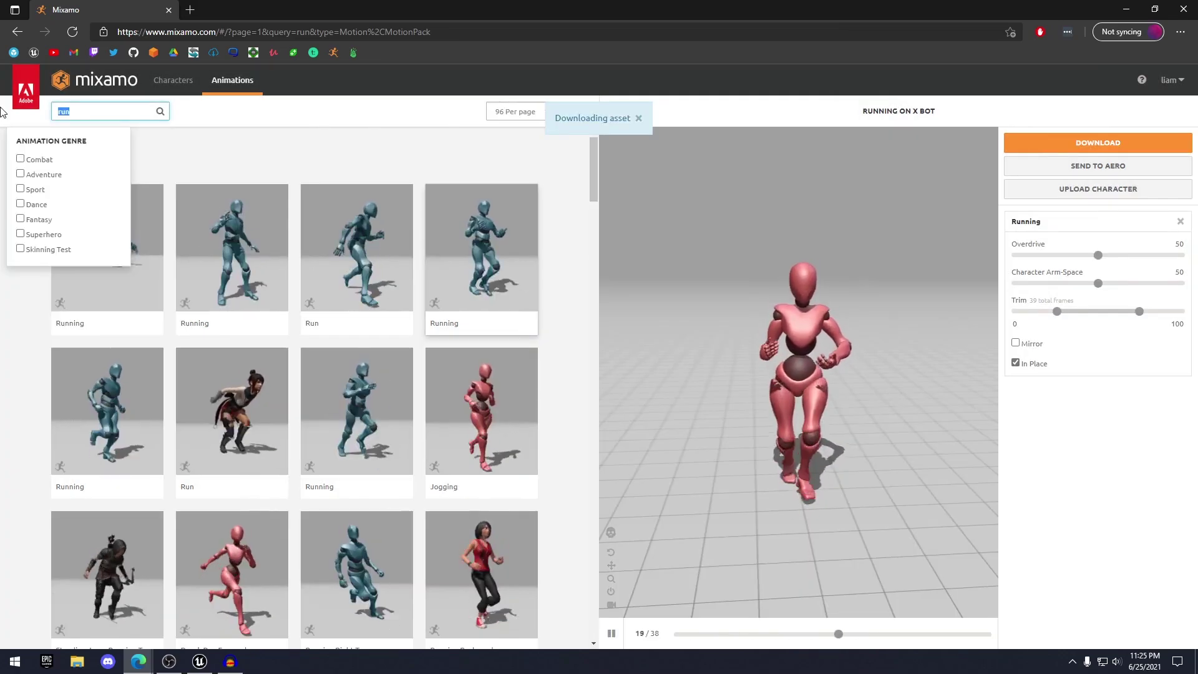
- Search the animations for dance and download Breakdance Freeze Var 4 as FBX Binary with skin at 30 frames per second
{"action": "type", "text": "dance"}
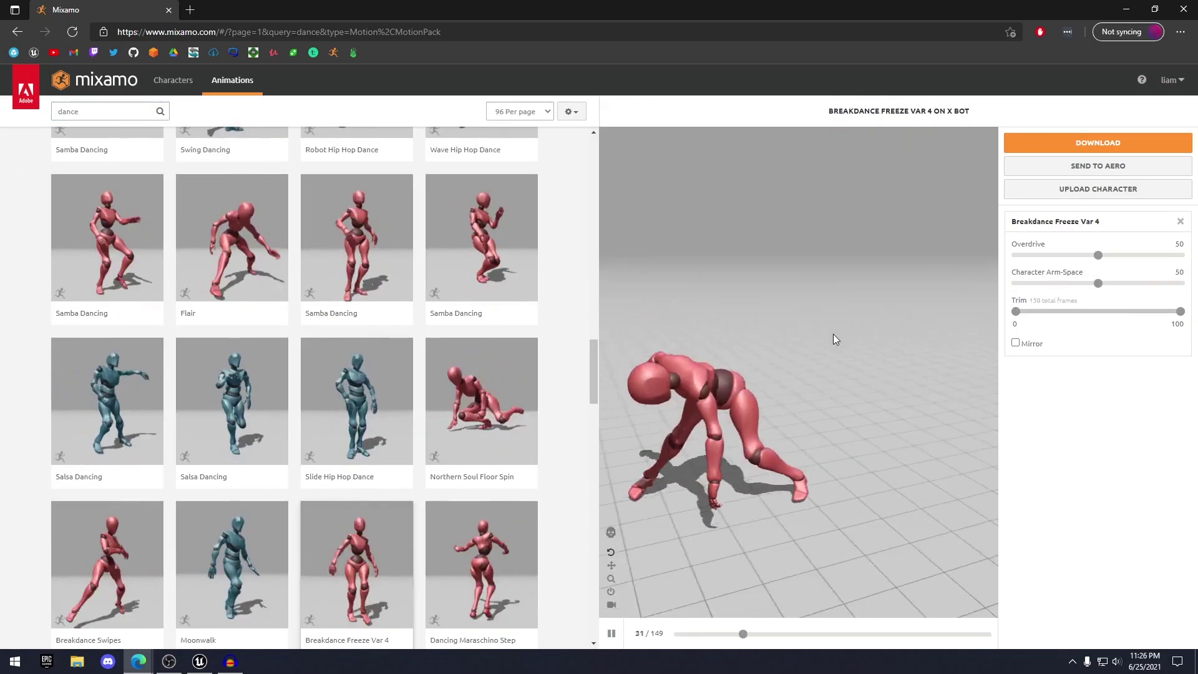
{"action": "left_click", "coordinate": [1065, 142]}
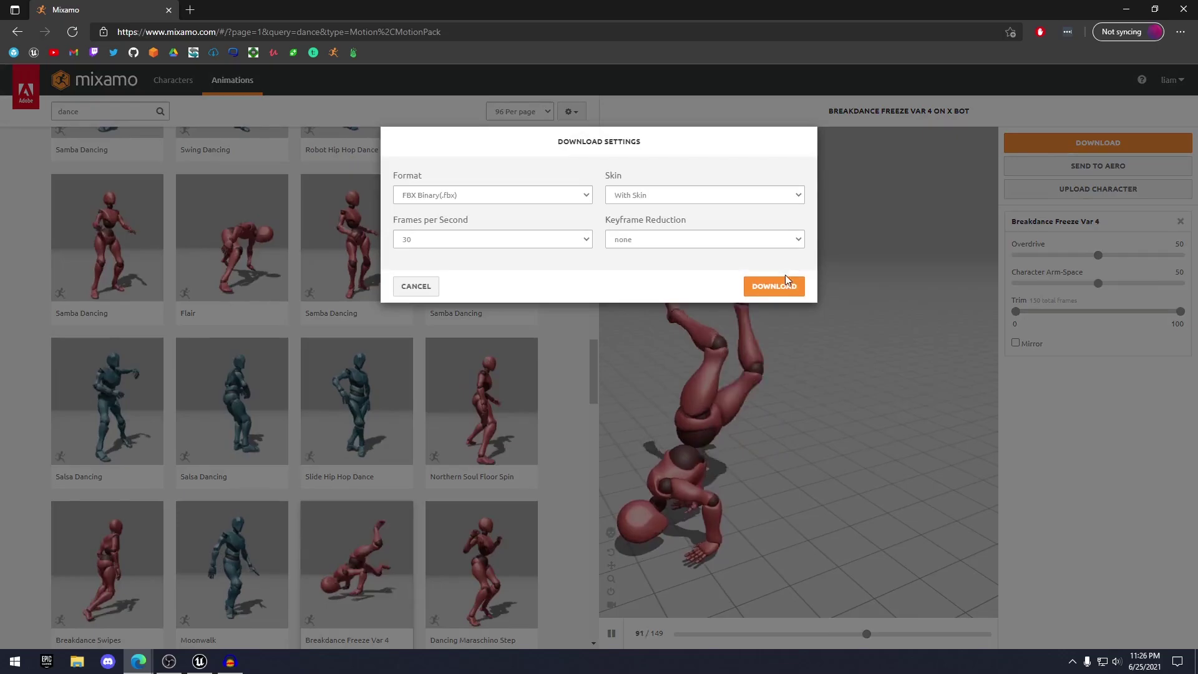
{"action": "left_click", "coordinate": [785, 282]}
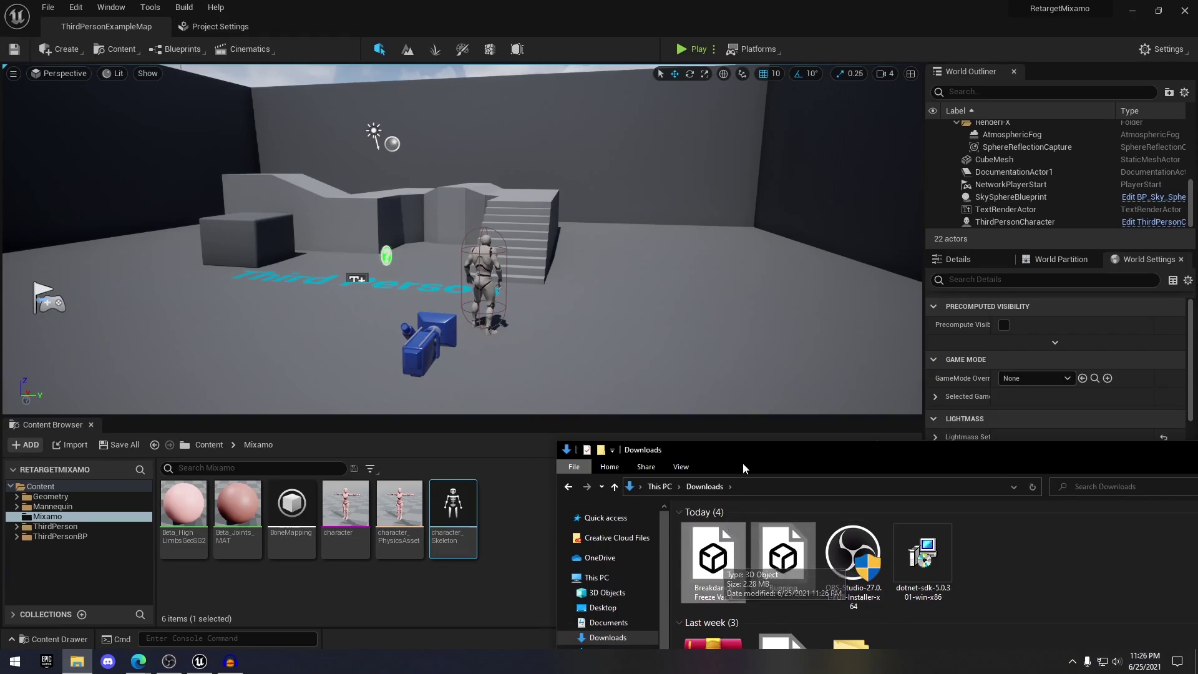
- Import the Breakdance Freeze Var 4 and Running files into Unreal's Mixamo folder using character_Skeleton, with Import Mesh disabled
{"action": "left_click_drag", "start_coordinate": [742, 468], "coordinate": [895, 471]}
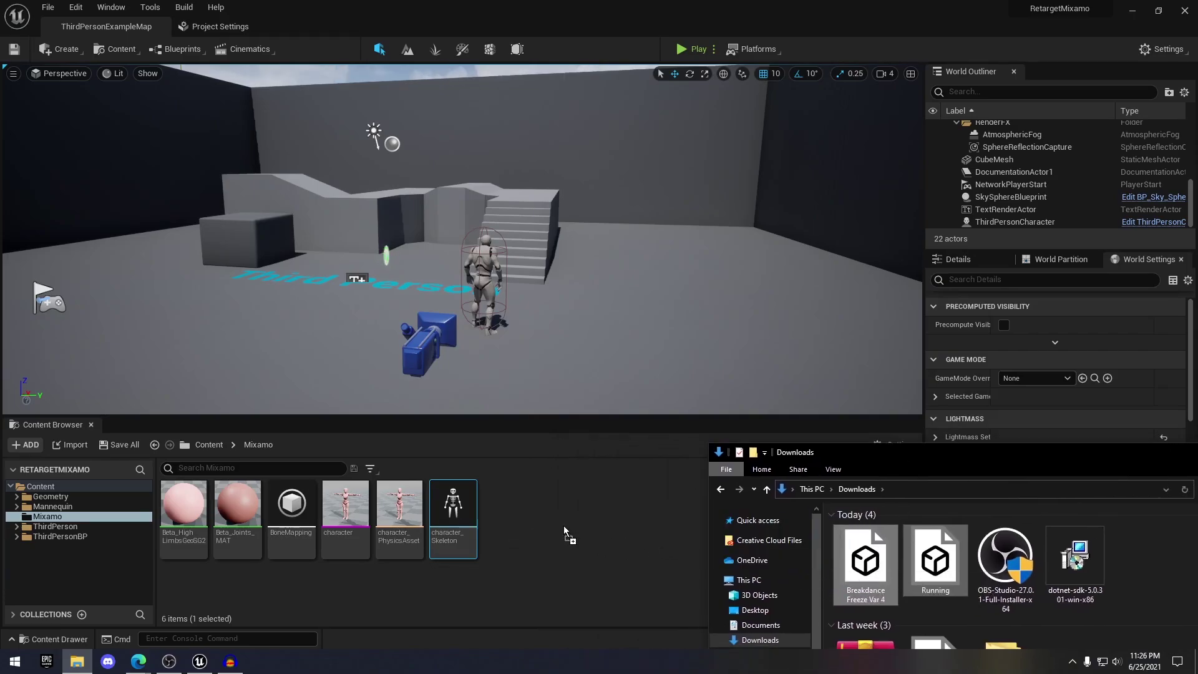
{"action": "left_click_drag", "start_coordinate": [566, 533], "coordinate": [566, 534]}
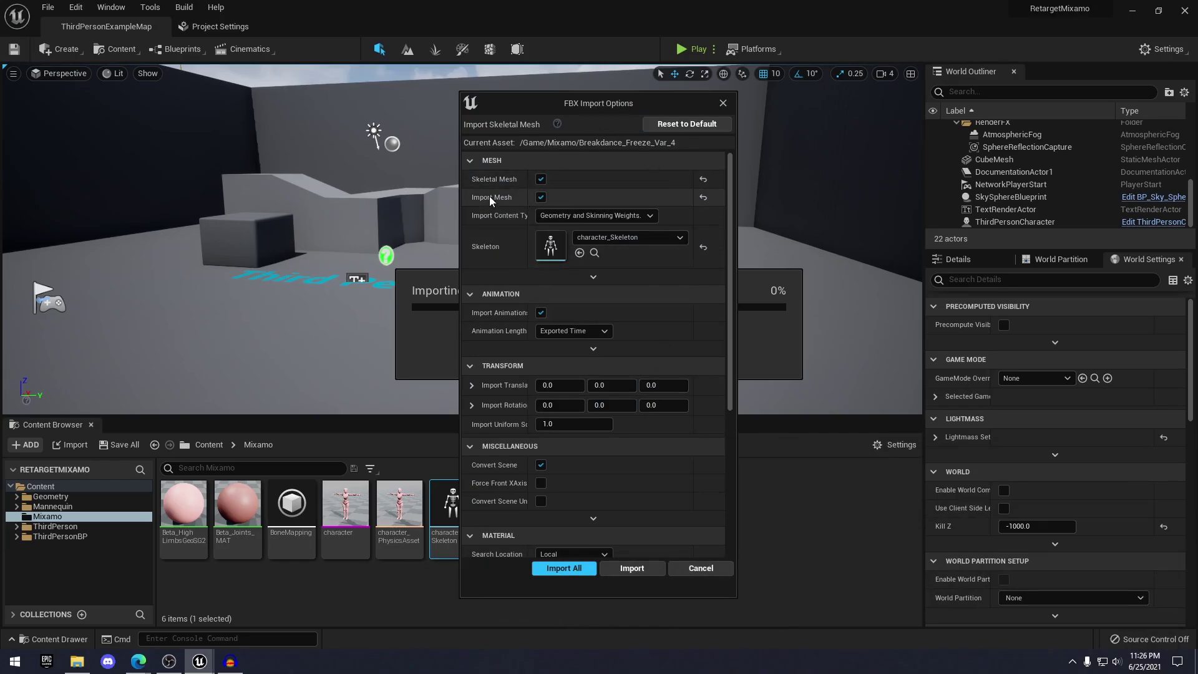
{"action": "left_click", "coordinate": [541, 197]}
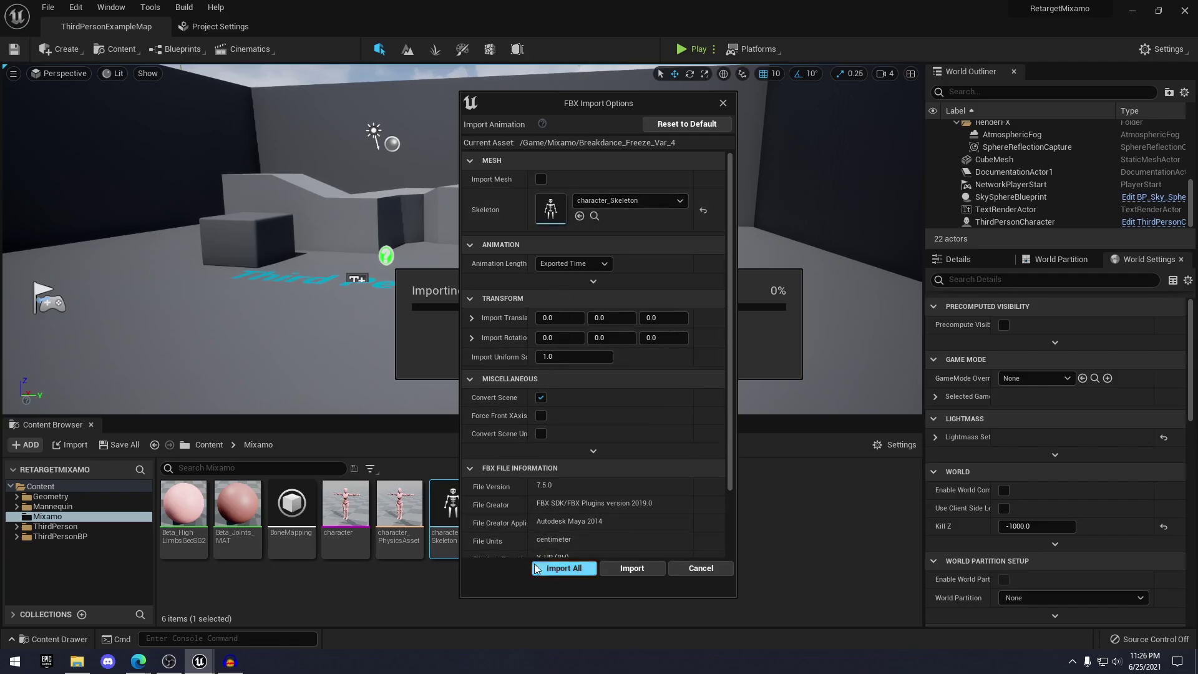
{"action": "left_click", "coordinate": [555, 571]}
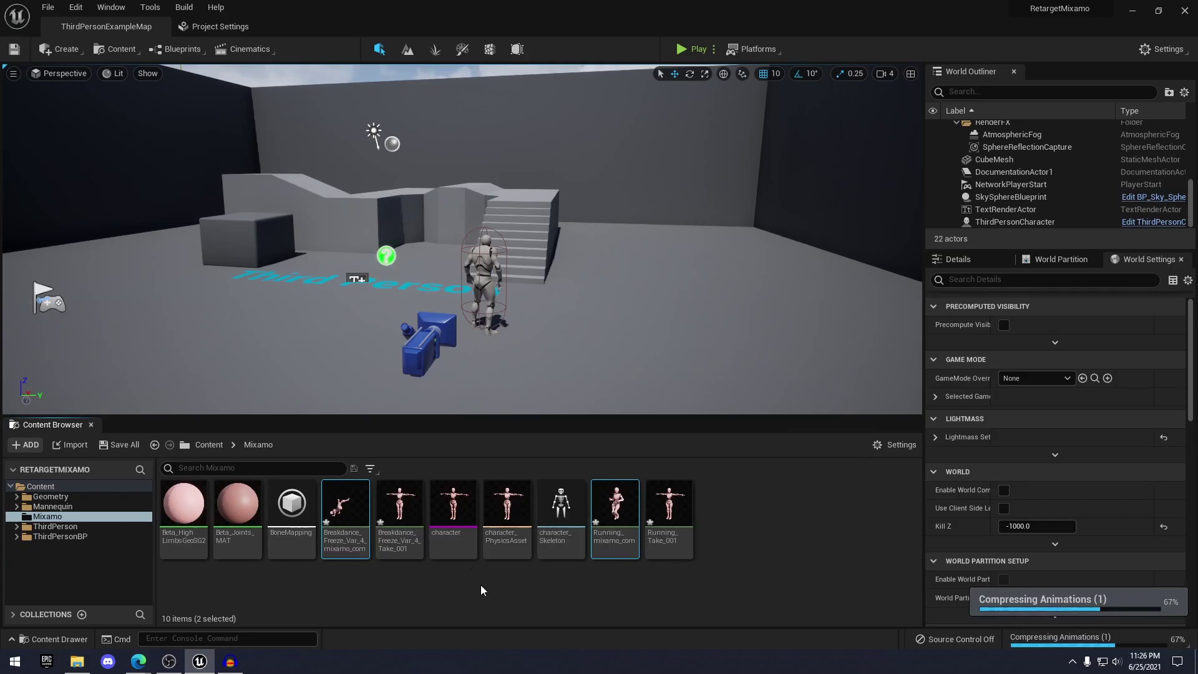
- Duplicate and retarget the Breakdance_Freeze_Var_4_mixamo_com and Running_mixamo_com animations to UE4_Mannequin_Skeleton
{"action": "mouse_move", "coordinate": [372, 517]}
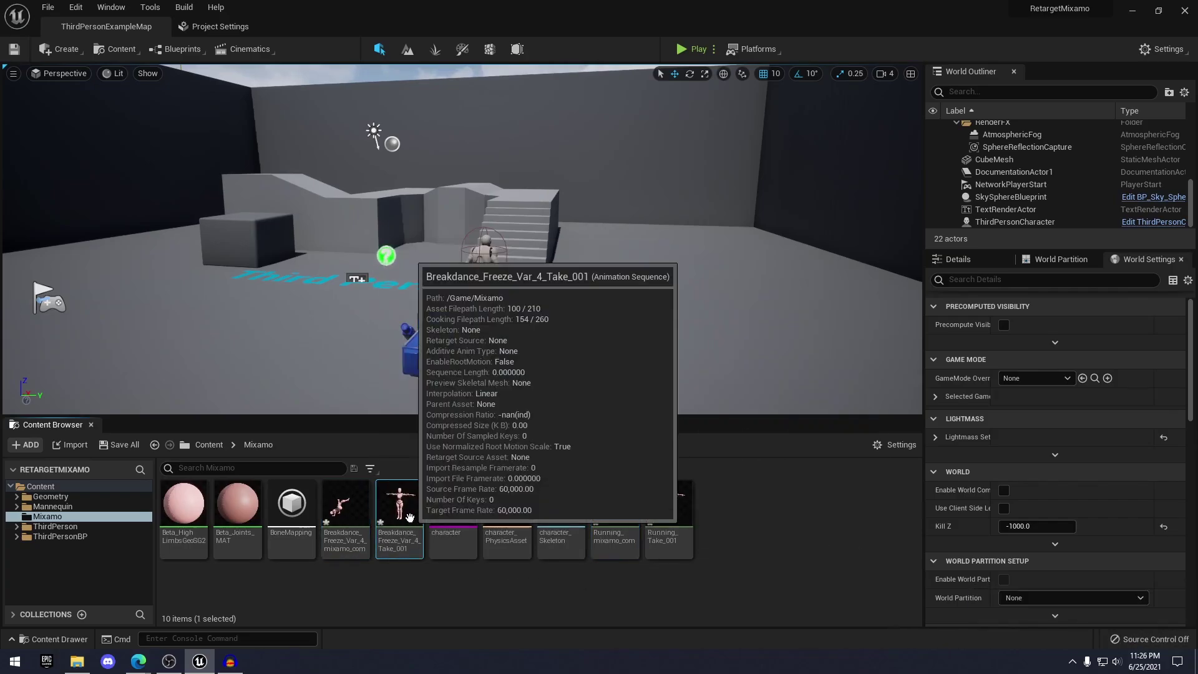
{"action": "left_click", "coordinate": [683, 518]}
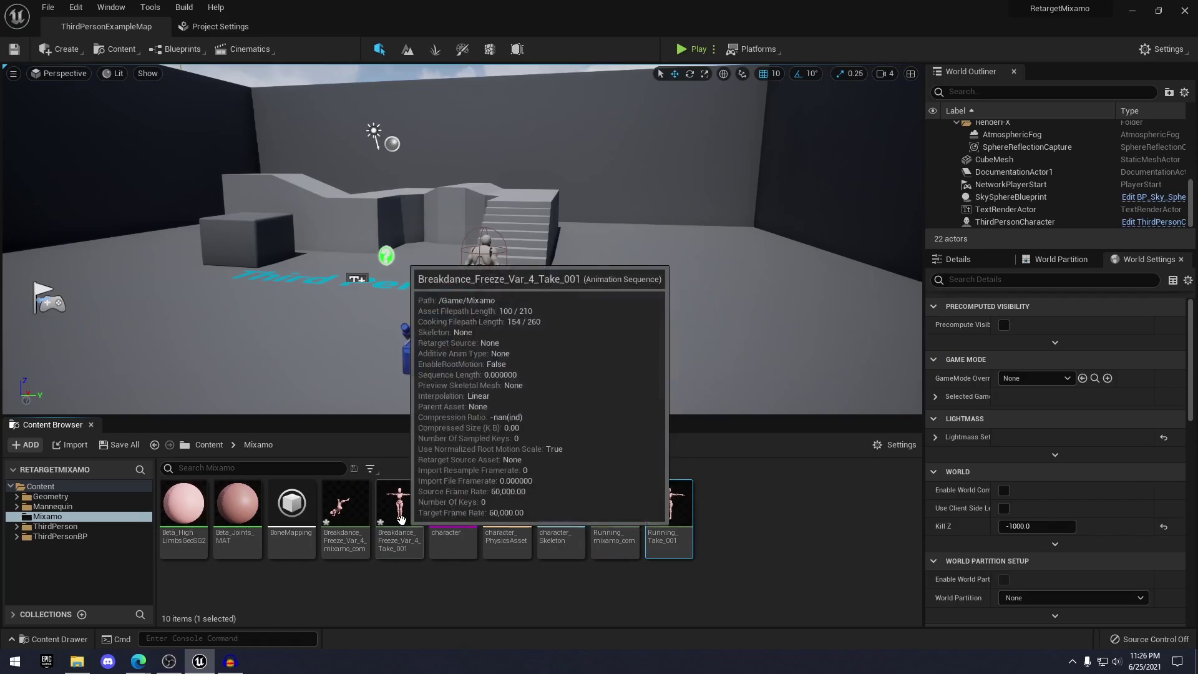
{"action": "left_click", "coordinate": [340, 530]}
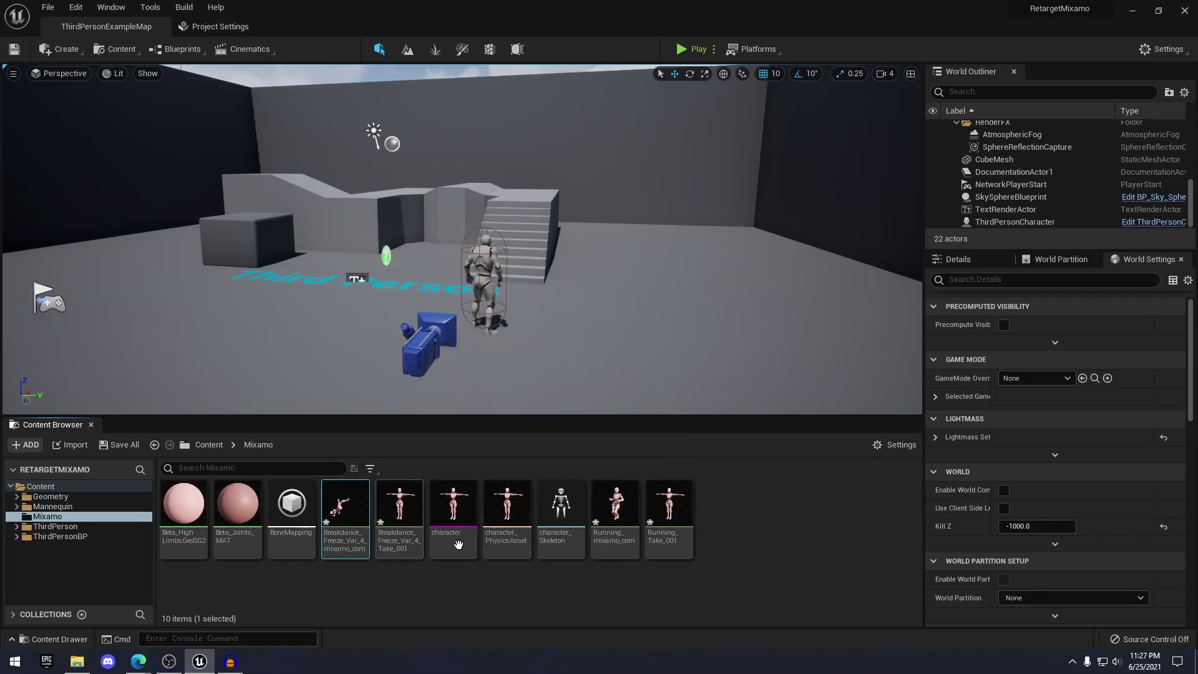
{"action": "left_click", "coordinate": [614, 518], "text": "ctrl"}
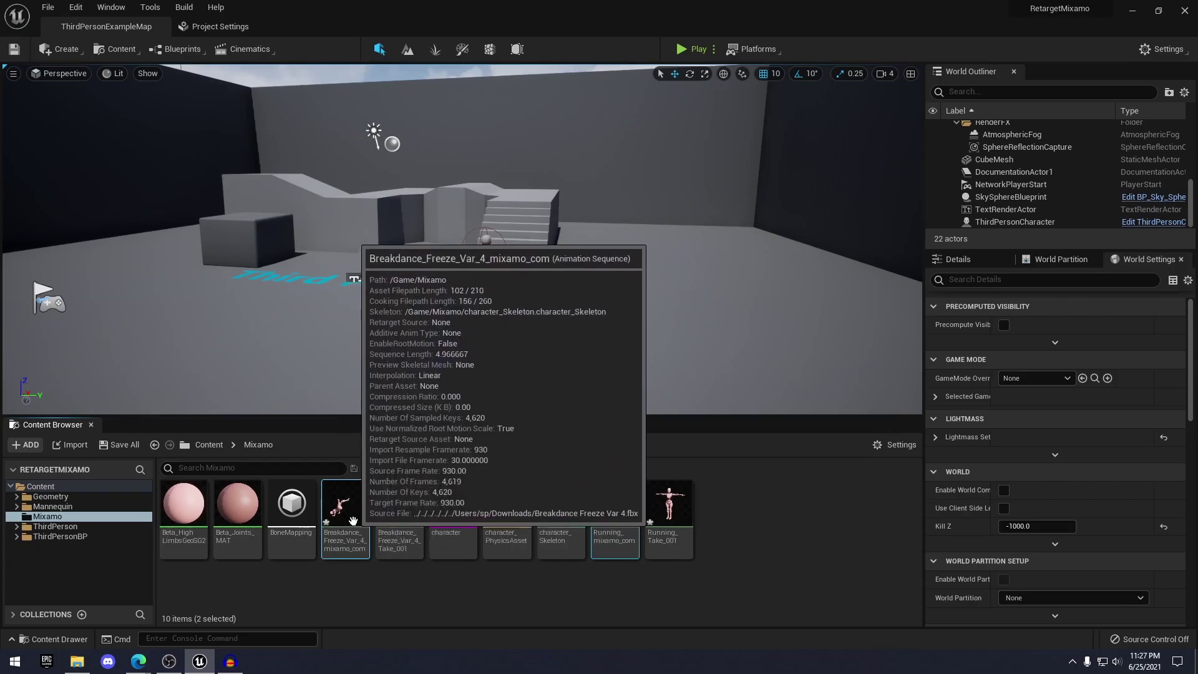
{"action": "right_click", "coordinate": [355, 524]}
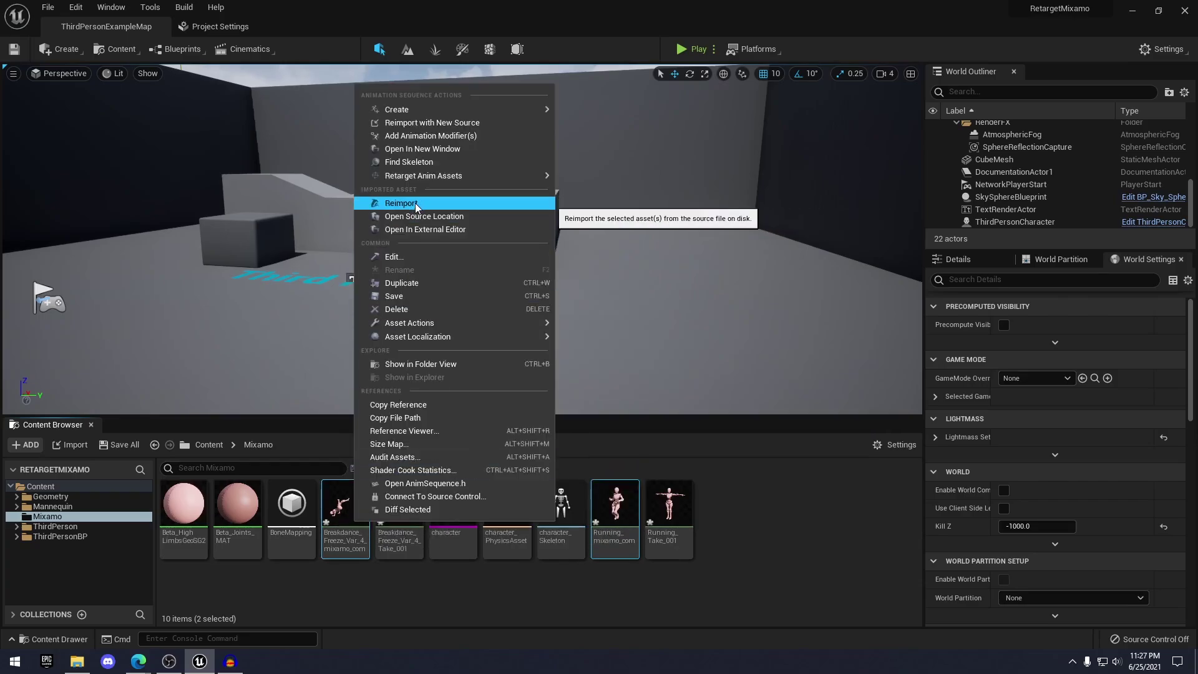
{"action": "mouse_move", "coordinate": [401, 179]}
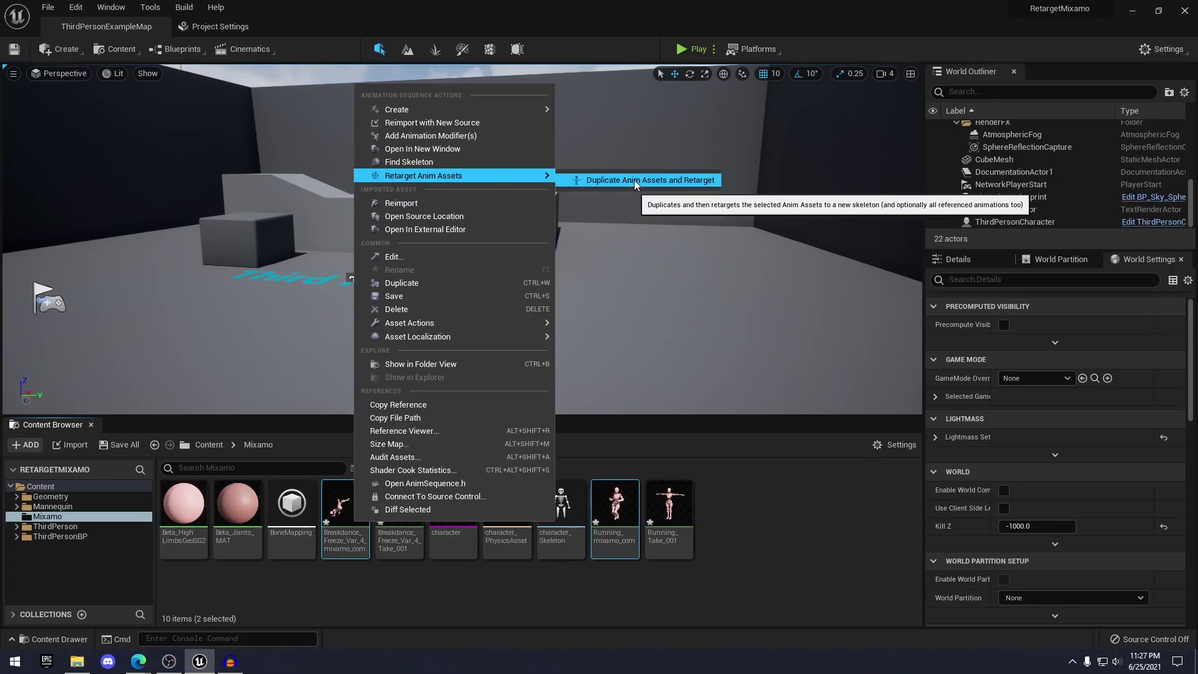
{"action": "left_click", "coordinate": [670, 182]}
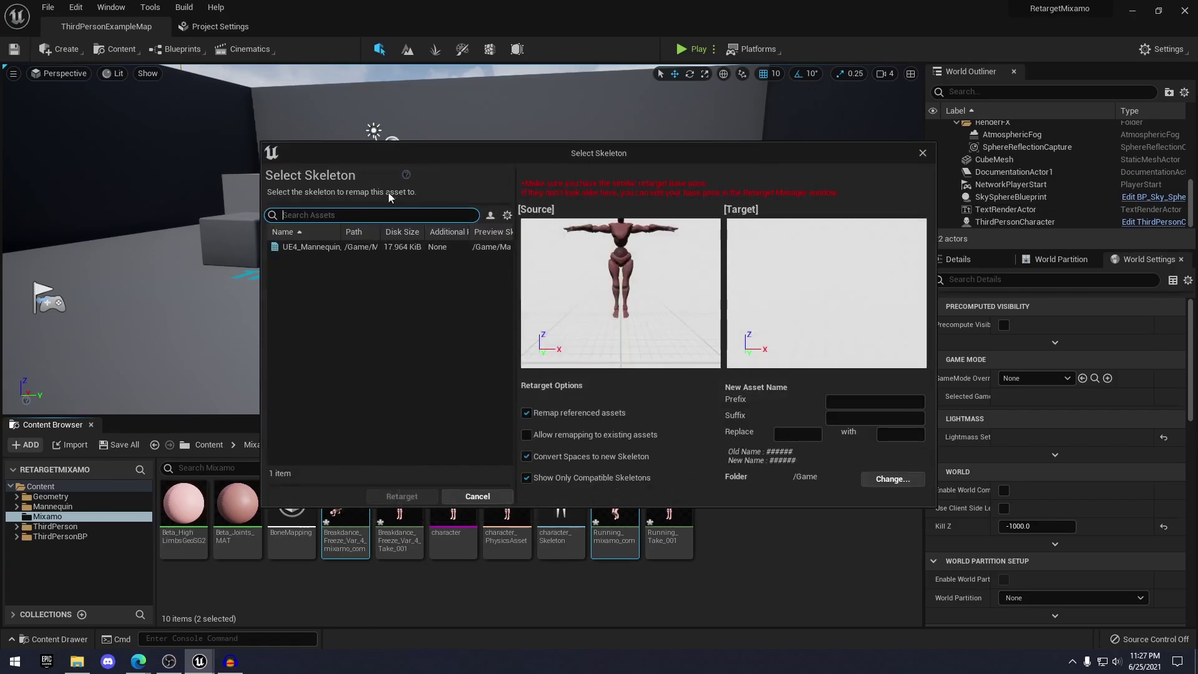
{"action": "left_click", "coordinate": [424, 247]}
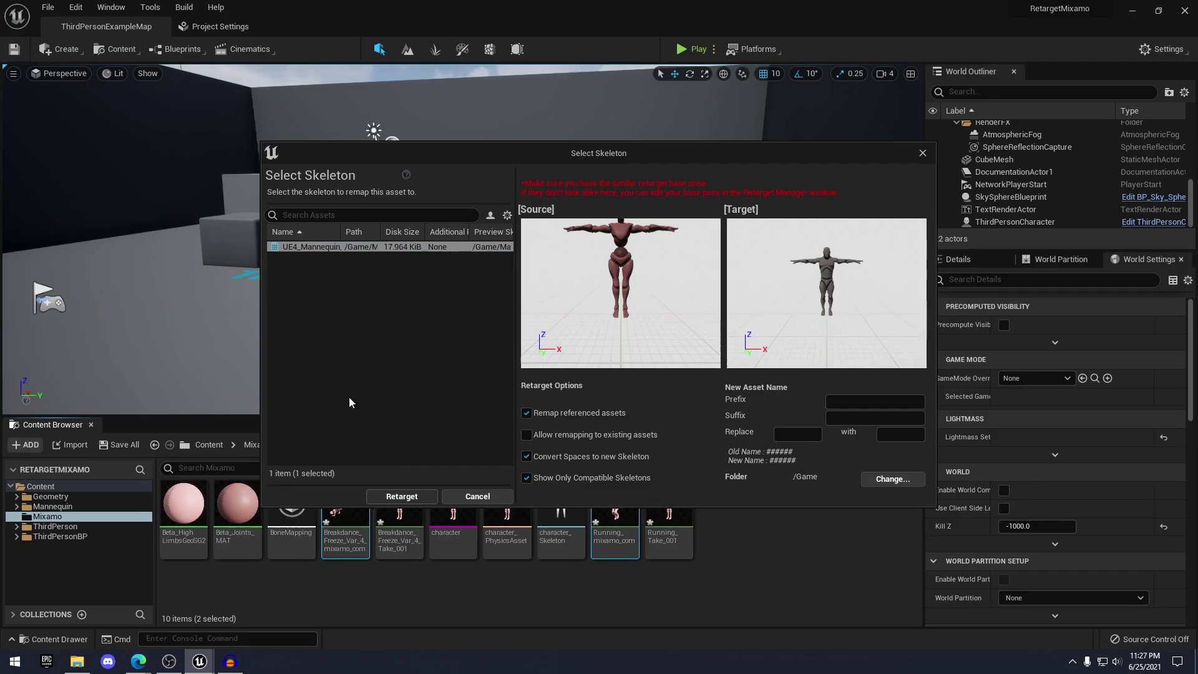
{"action": "left_click", "coordinate": [402, 496]}
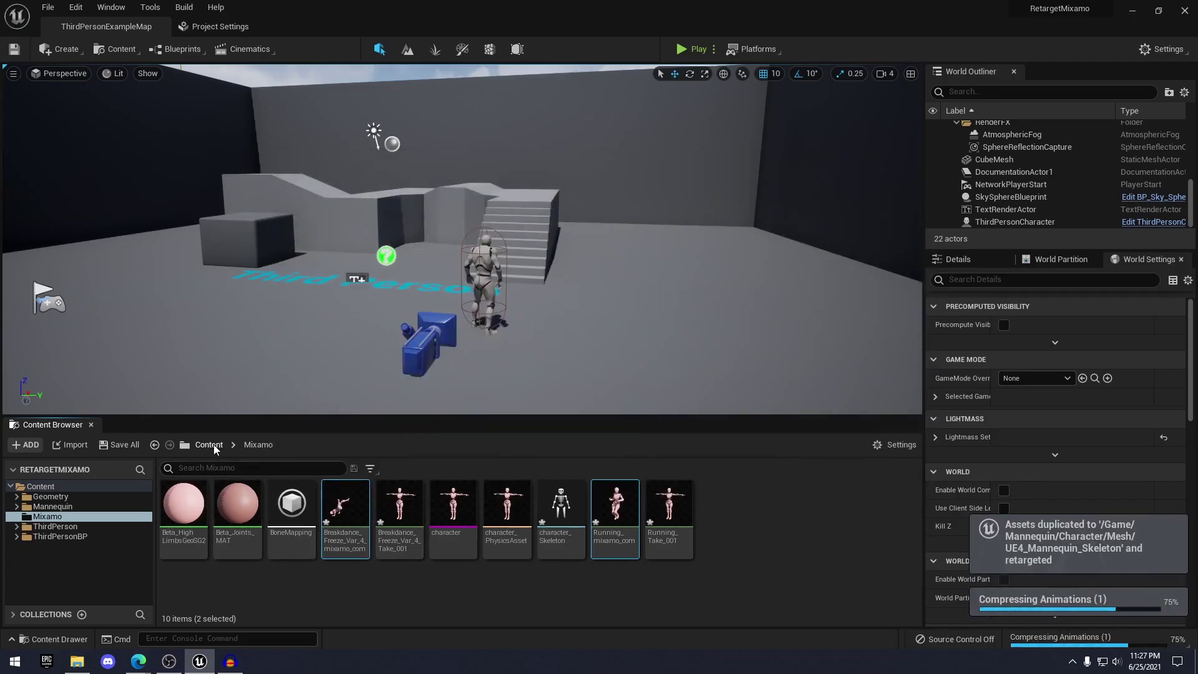
- Preview the retargeted Breakdance_Freeze_Var_4_mixamo_com and Running_mixamo_com animations from the Content folder
{"action": "left_click", "coordinate": [42, 486]}
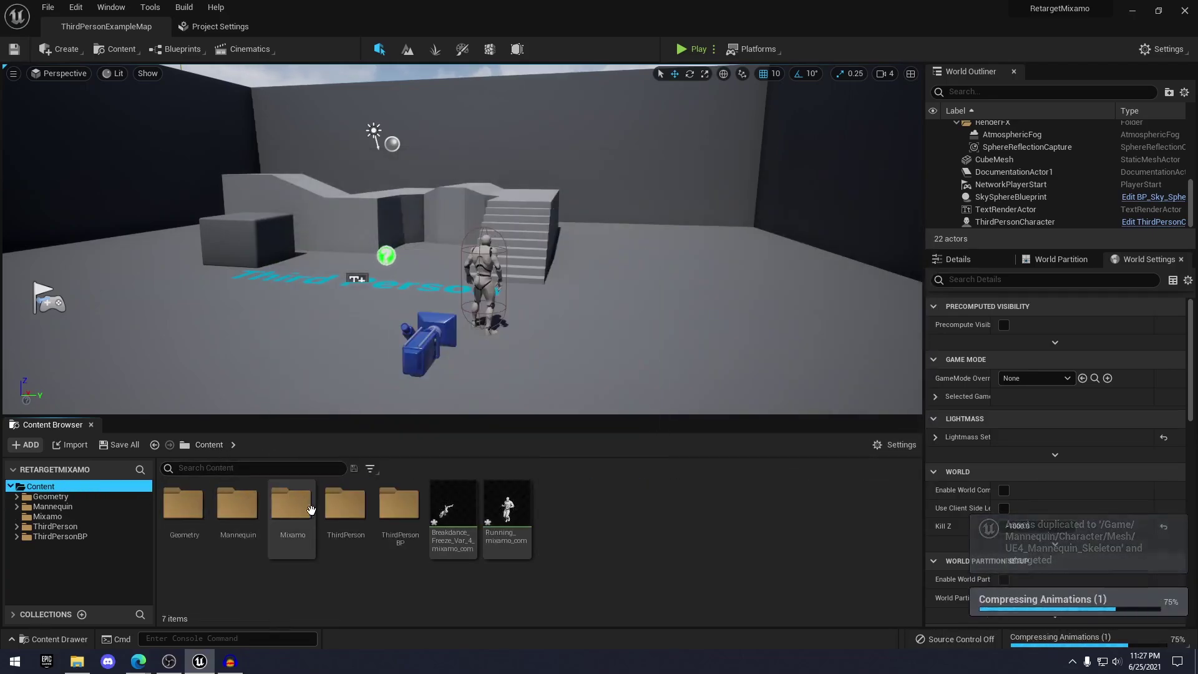
{"action": "double_click", "coordinate": [472, 516]}
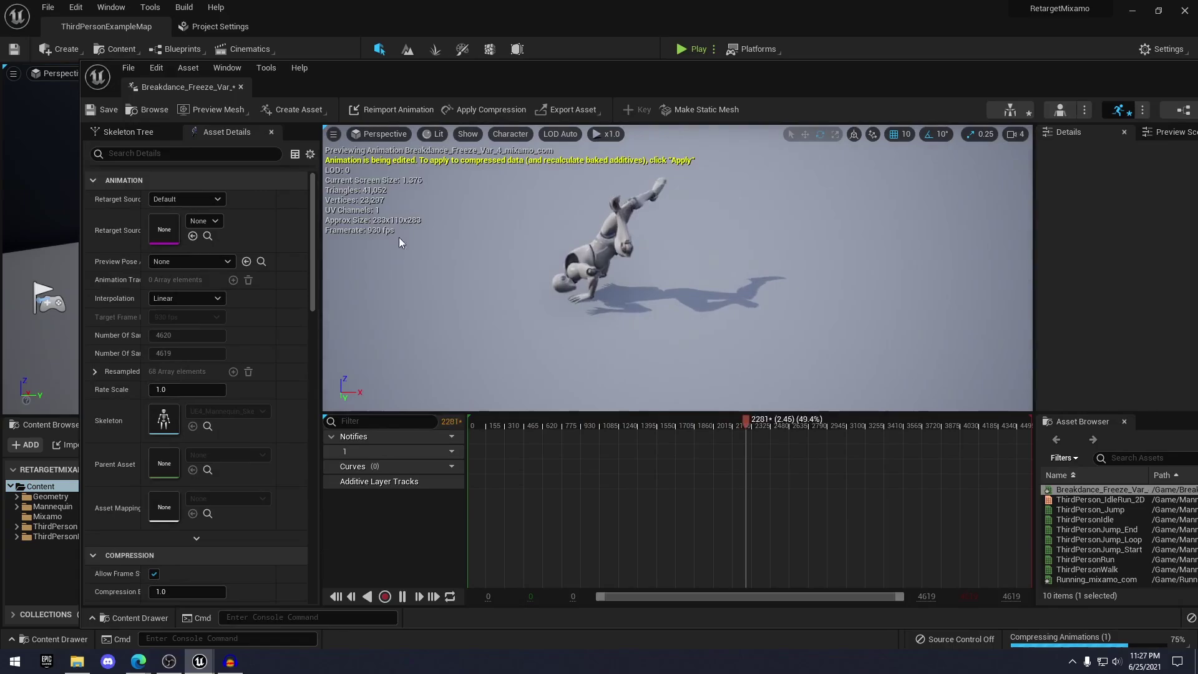
{"action": "left_click", "coordinate": [241, 88]}
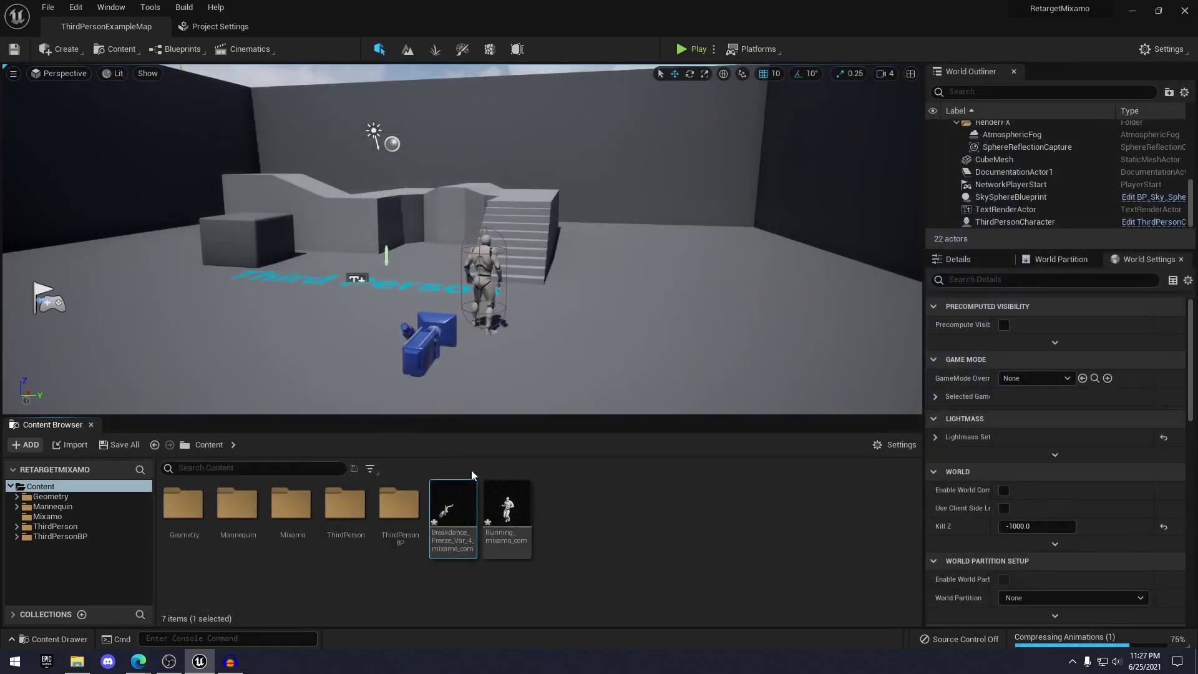
{"action": "double_click", "coordinate": [510, 515]}
{"action": "right_click_drag", "start_coordinate": [657, 296], "coordinate": [686, 327]}
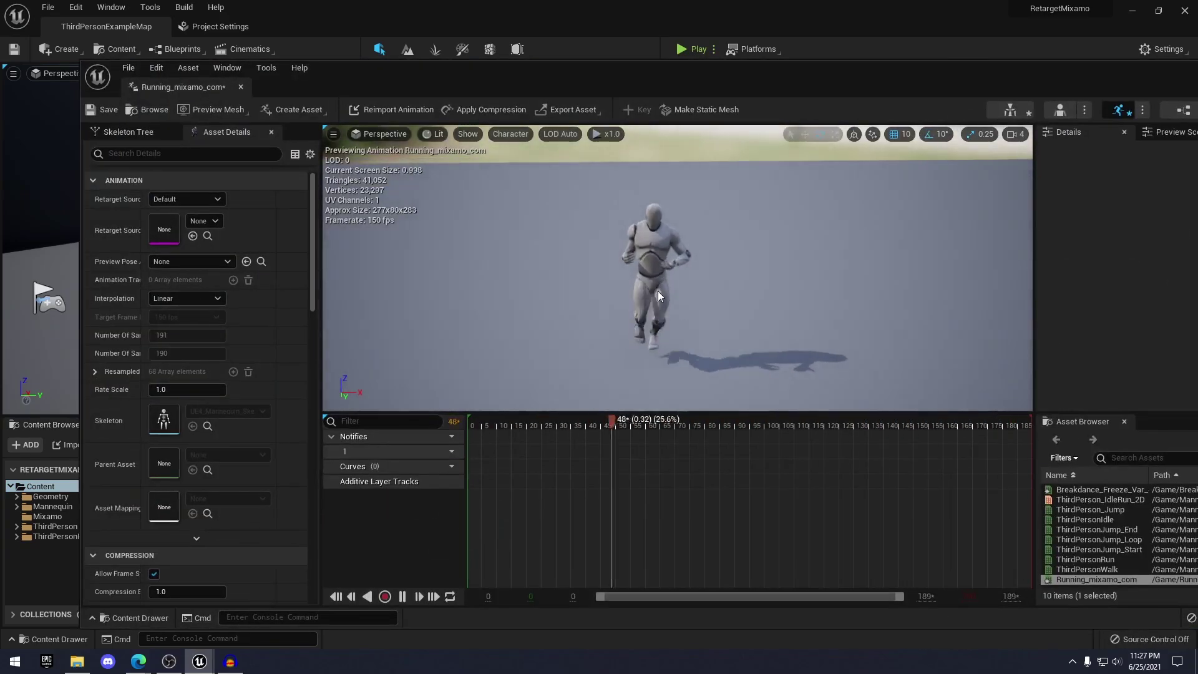
{"action": "left_click", "coordinate": [241, 87]}
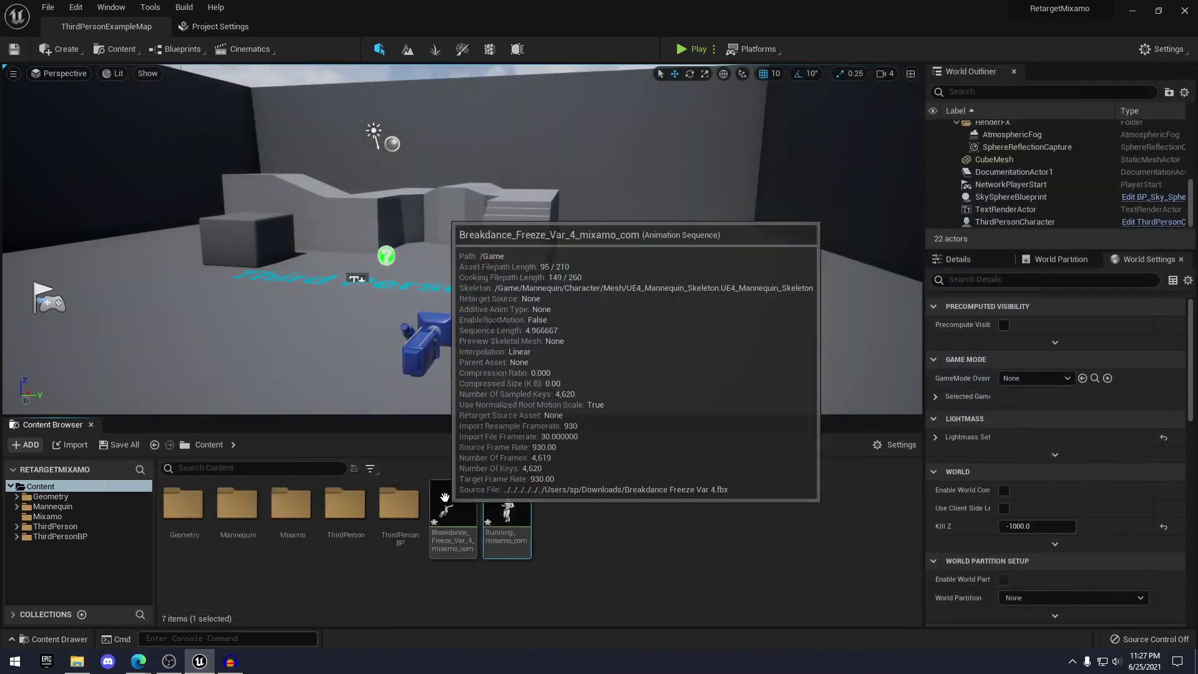
- Place both retargeted animations in the level near the third-person character and play-test the level
{"action": "left_click_drag", "start_coordinate": [661, 310], "coordinate": [661, 311]}
{"action": "right_click_drag", "start_coordinate": [661, 311], "coordinate": [448, 228]}
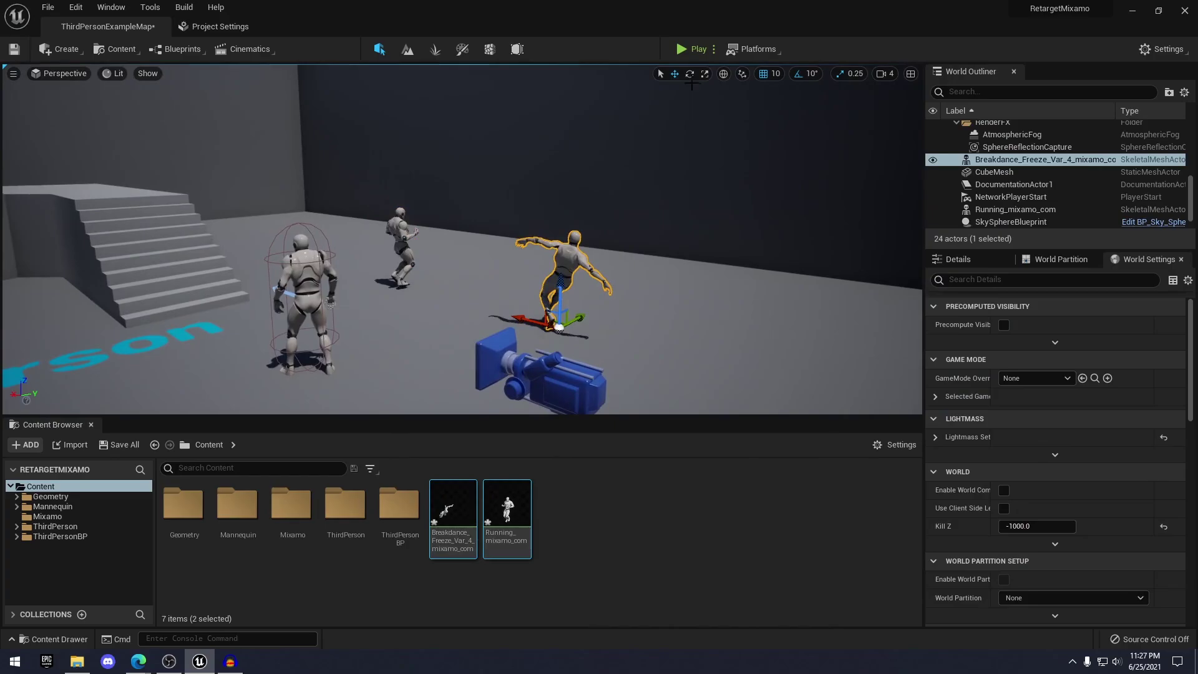
{"action": "left_click", "coordinate": [684, 50]}
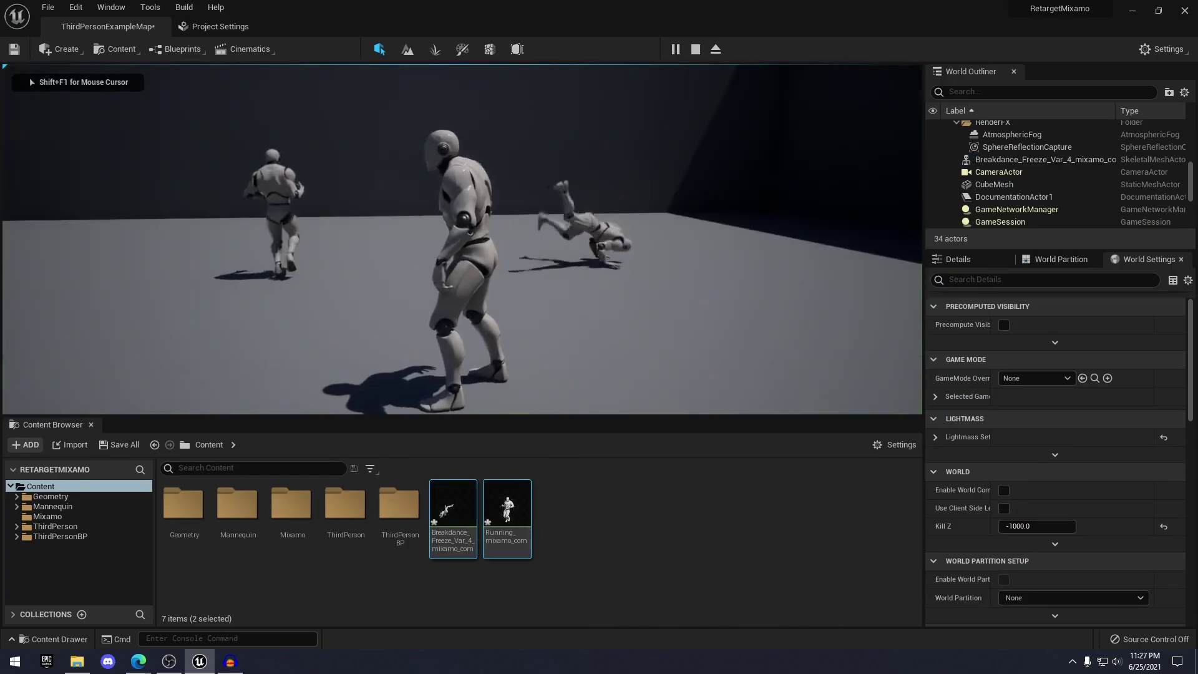
{"action": "key", "text": "w"}
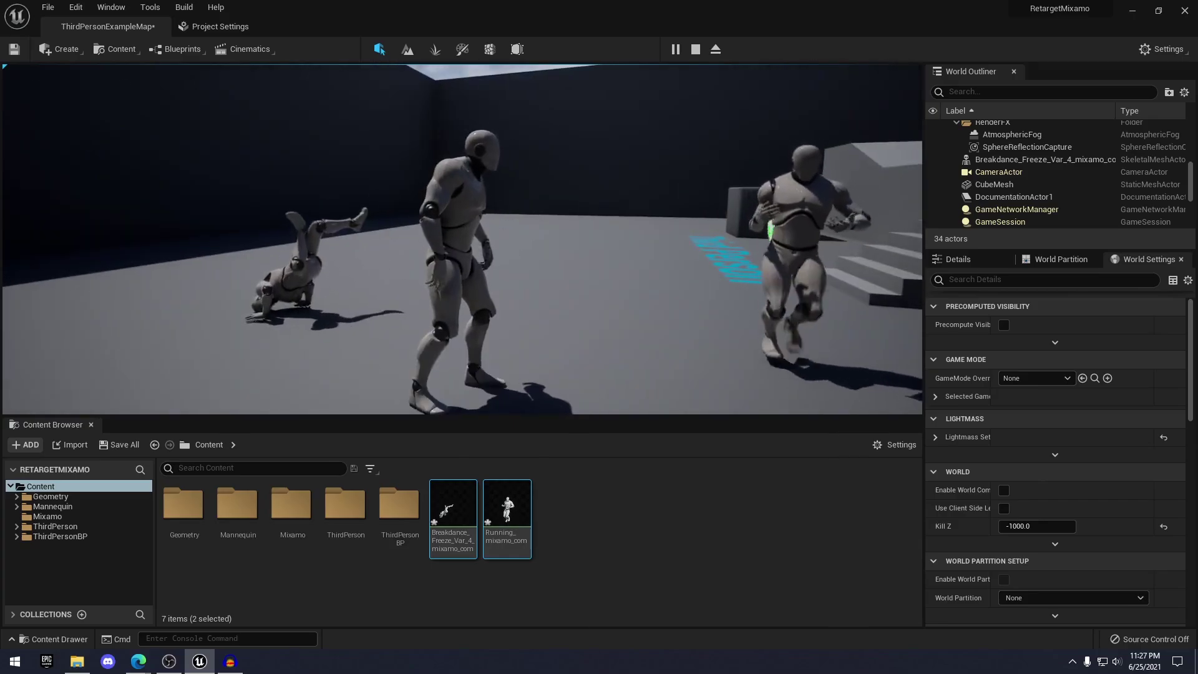
{"action": "key", "text": "Escape"}
- Switch to Mixamo in the browser and browse the animations filtered by the Combat genre
{"action": "left_click", "coordinate": [138, 661]}
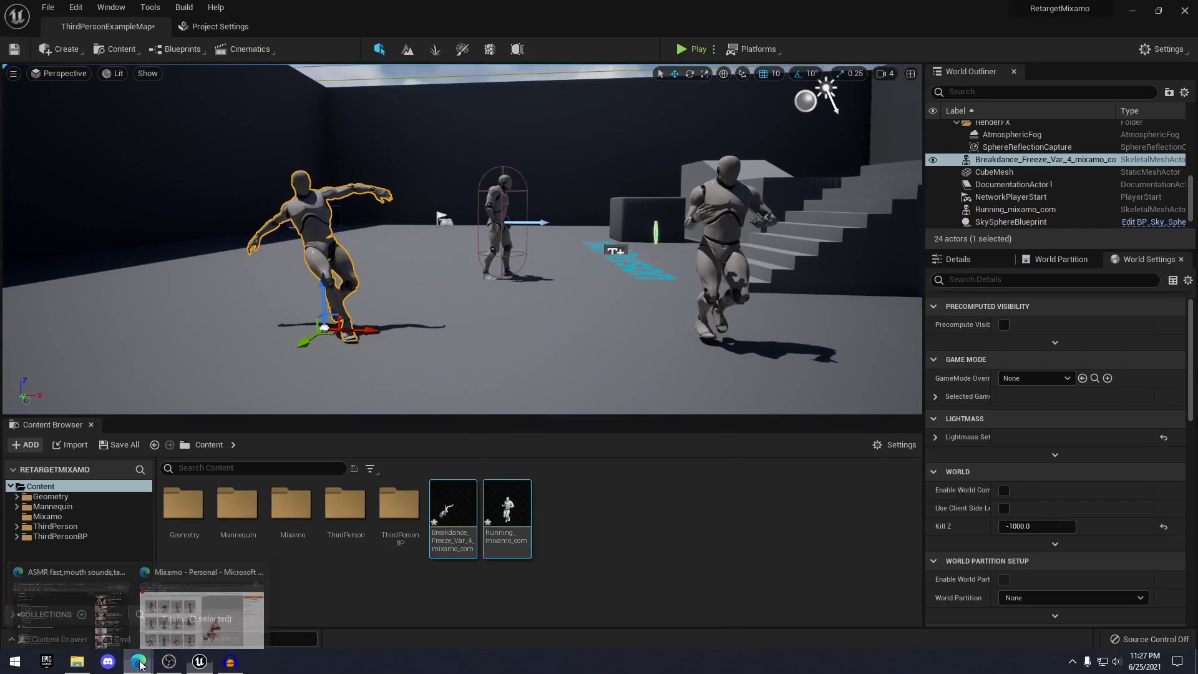
{"action": "left_click", "coordinate": [205, 615]}
{"action": "scroll", "coordinate": [402, 328], "scroll_direction": "down", "scroll_amount": 5}
{"action": "scroll", "coordinate": [402, 331], "scroll_direction": "up", "scroll_amount": 7}
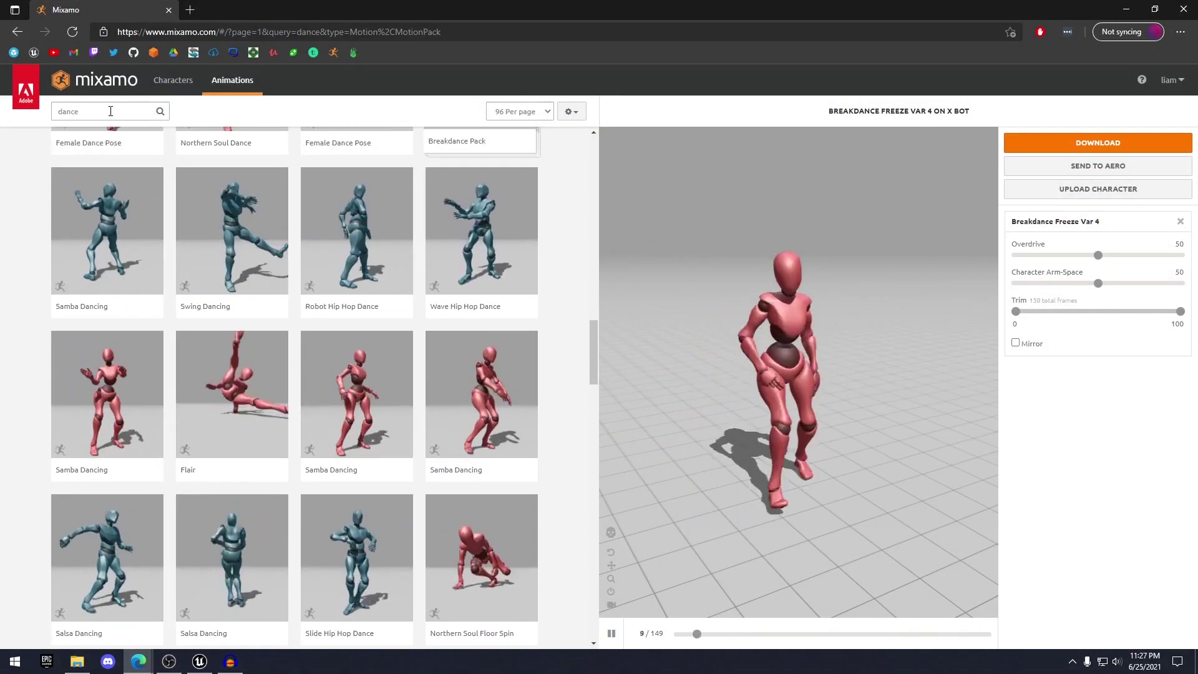
{"action": "left_click", "coordinate": [94, 111]}
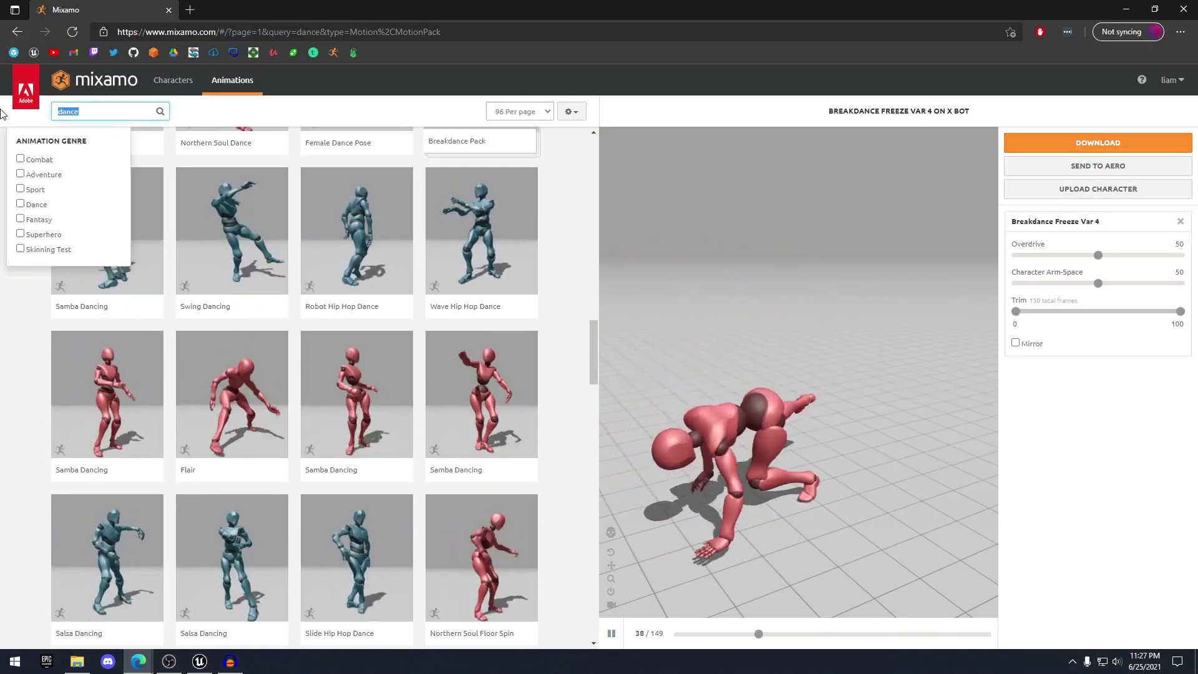
{"action": "left_click", "coordinate": [21, 159]}
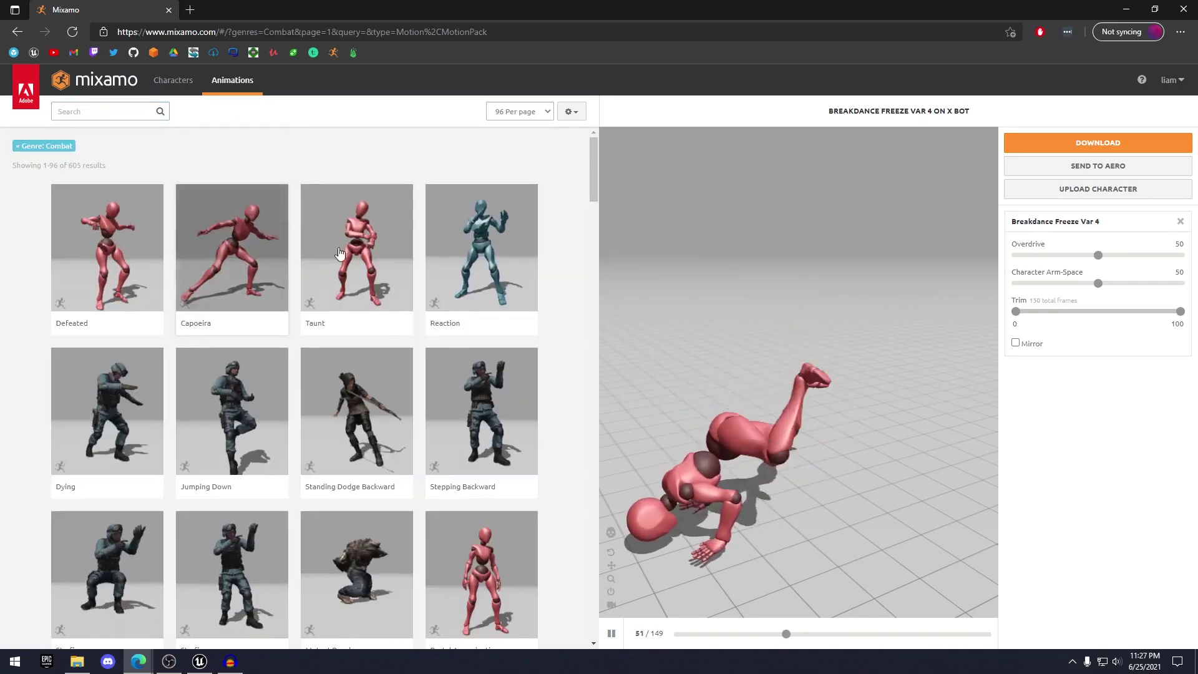
{"action": "scroll", "coordinate": [420, 318], "scroll_direction": "down", "scroll_amount": 7}
- Add the Adventure genre to the Mixamo filter, browse the animations and return to Unreal Engine
{"action": "left_click", "coordinate": [94, 111]}
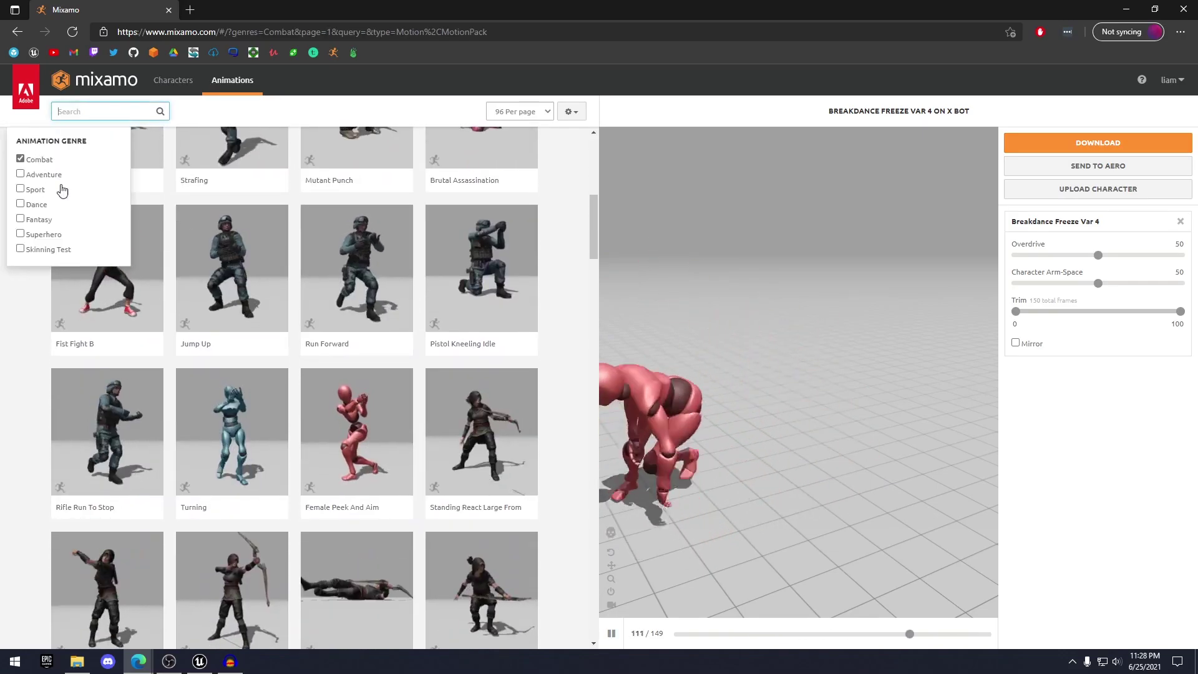
{"action": "left_click", "coordinate": [56, 174]}
{"action": "scroll", "coordinate": [352, 266], "scroll_direction": "down", "scroll_amount": 3}
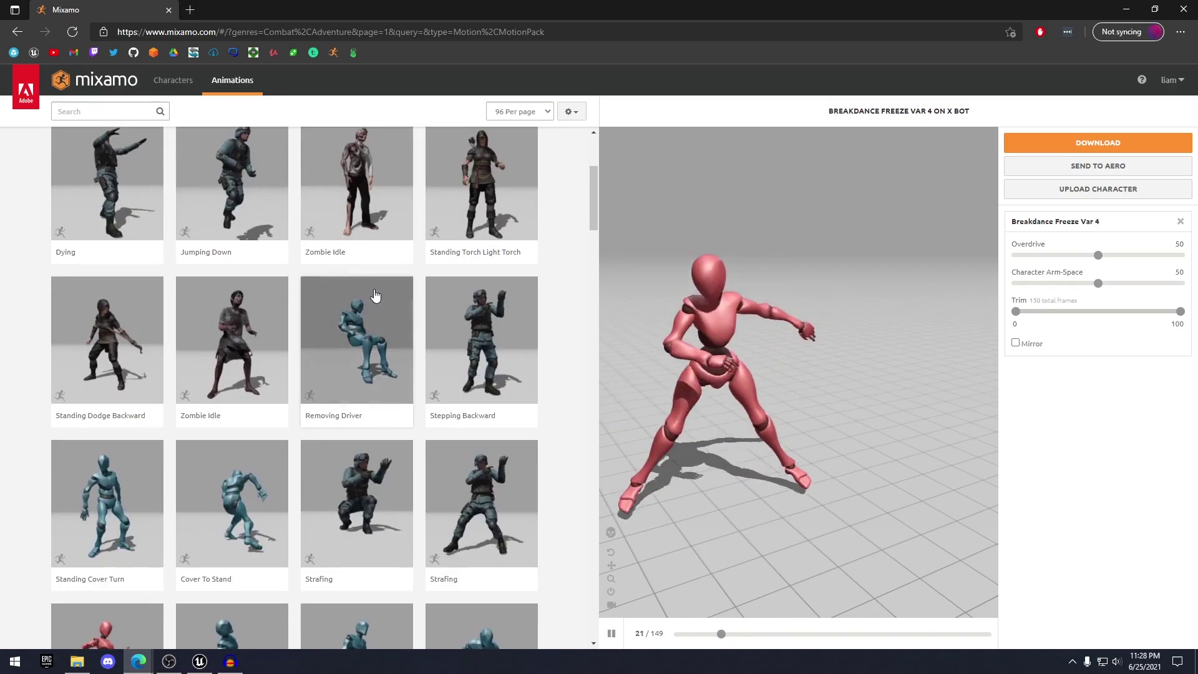
{"action": "scroll", "coordinate": [377, 300], "scroll_direction": "down", "scroll_amount": 5}
{"action": "left_click", "coordinate": [1127, 10]}
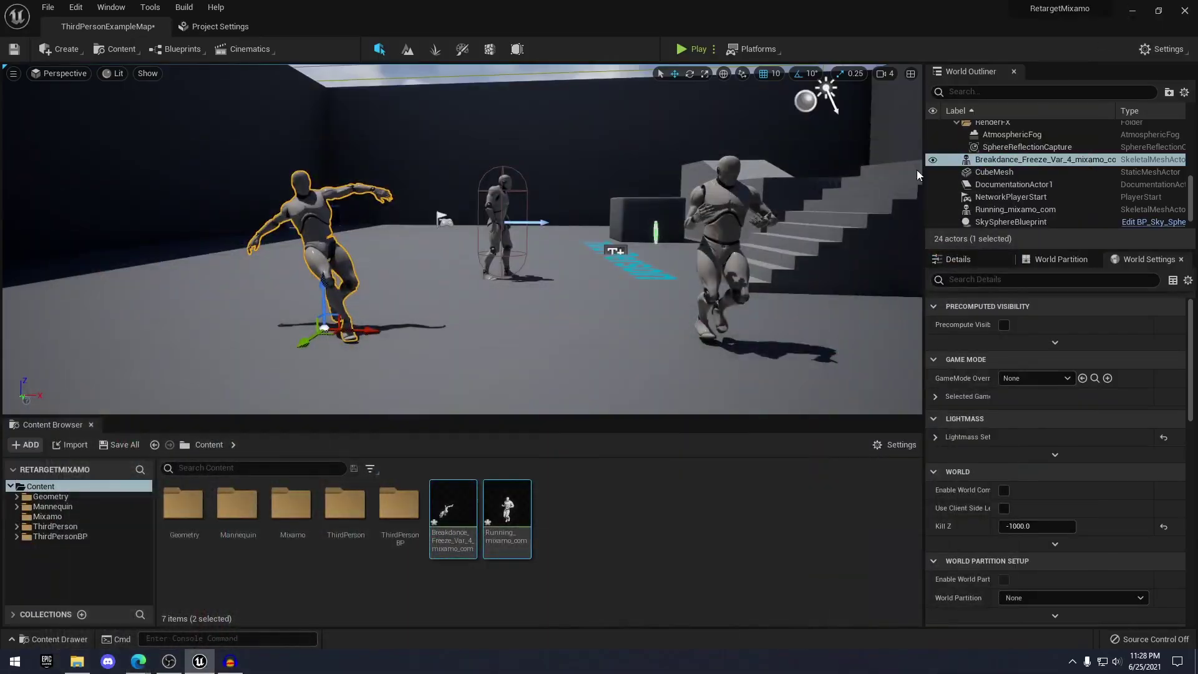
{"action": "key", "text": "f"}
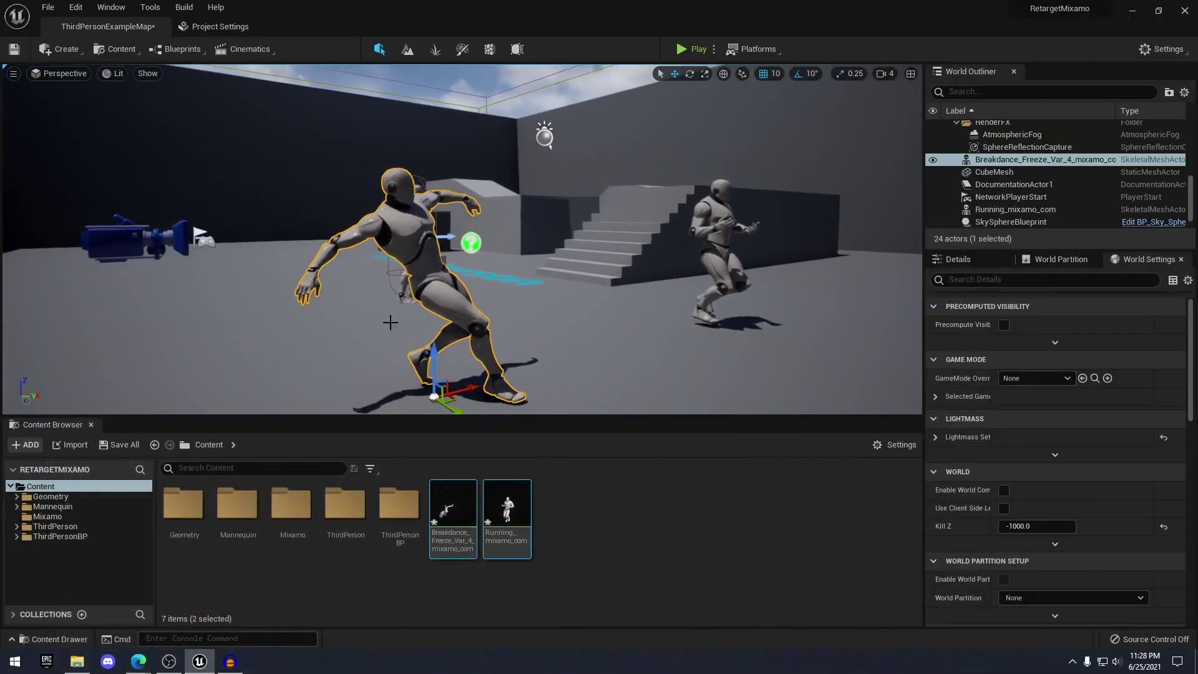
{"action": "double_click", "coordinate": [305, 520]}
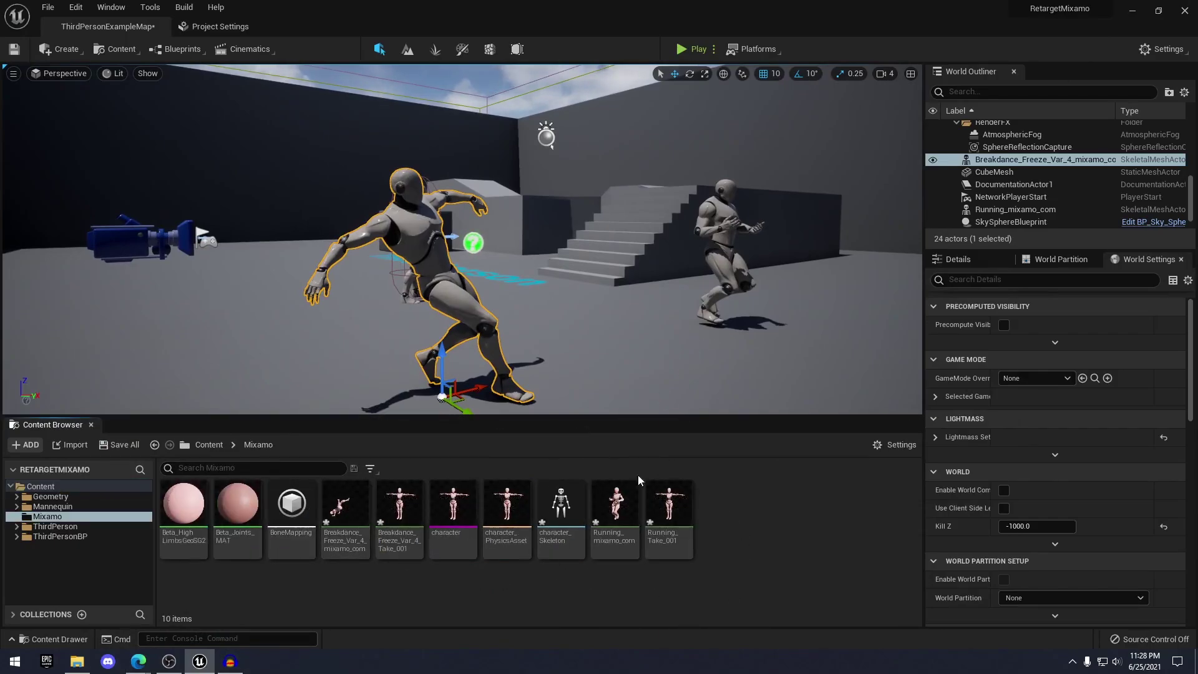
{"action": "right_click_drag", "start_coordinate": [721, 264], "coordinate": [656, 258]}
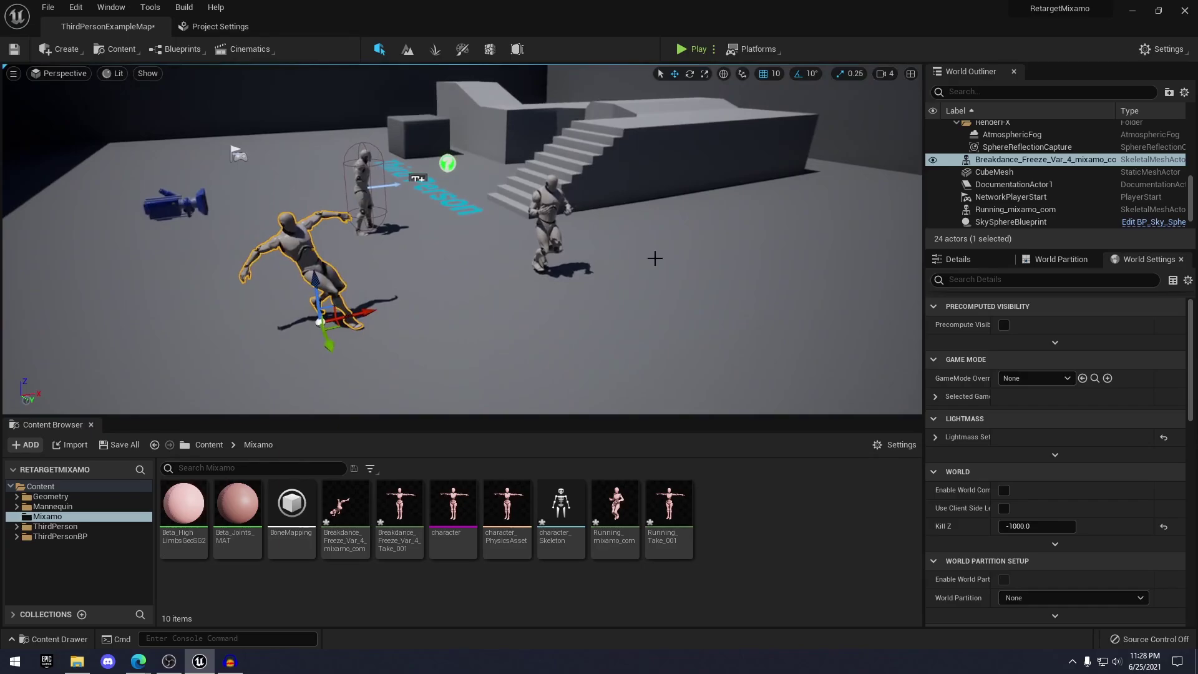
{"action": "left_click", "coordinate": [551, 211]}
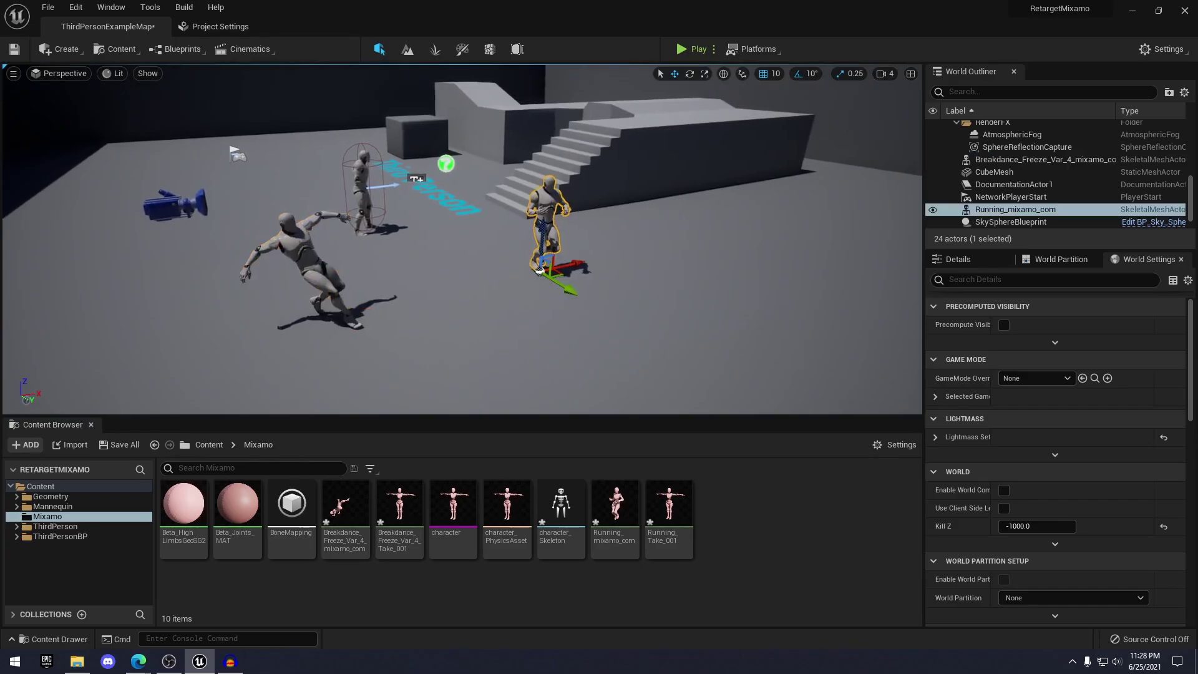
{"action": "right_click", "coordinate": [551, 210]}
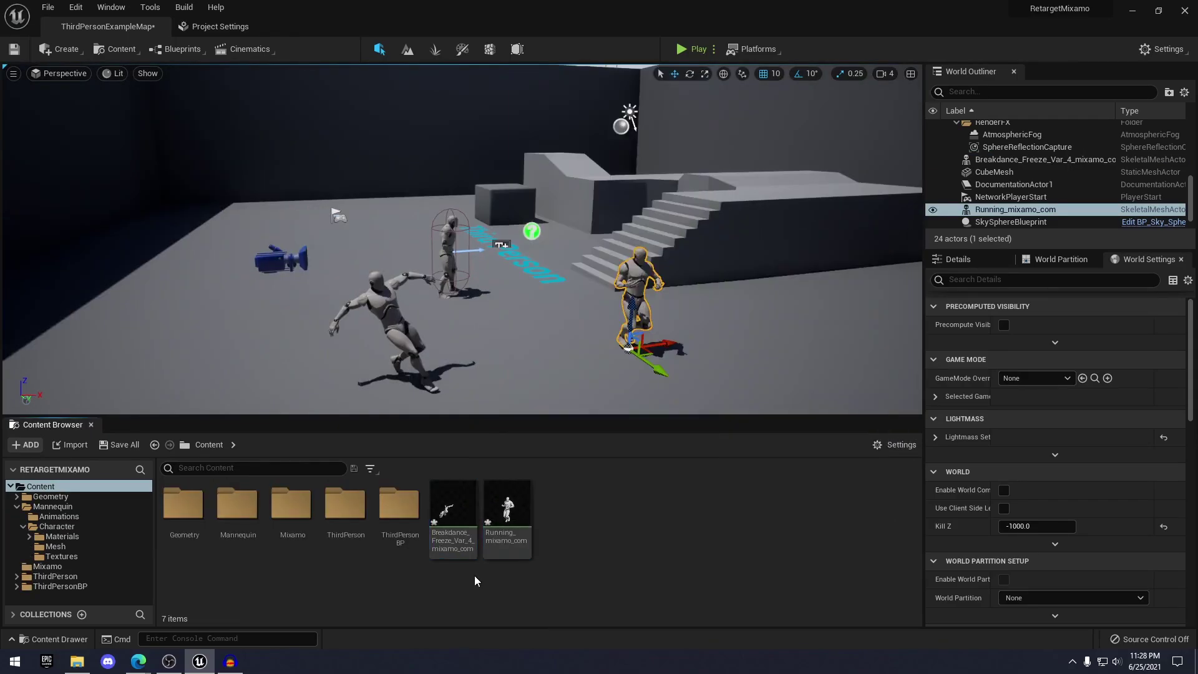
- Export the retargeted Breakdance_Freeze_Var_4_mixamo_com and Running_mixamo_com animations as FBX files to the Desktop's New folder with the FBX 2013 options
{"action": "right_click", "coordinate": [510, 504]}
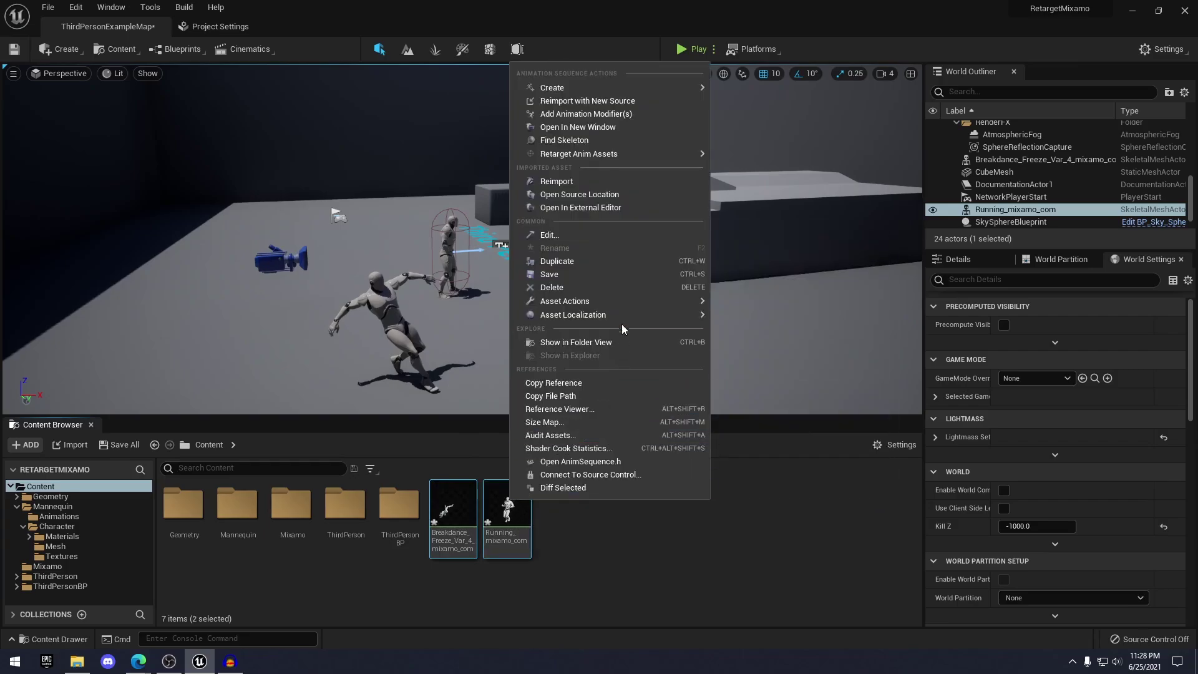
{"action": "mouse_move", "coordinate": [575, 302]}
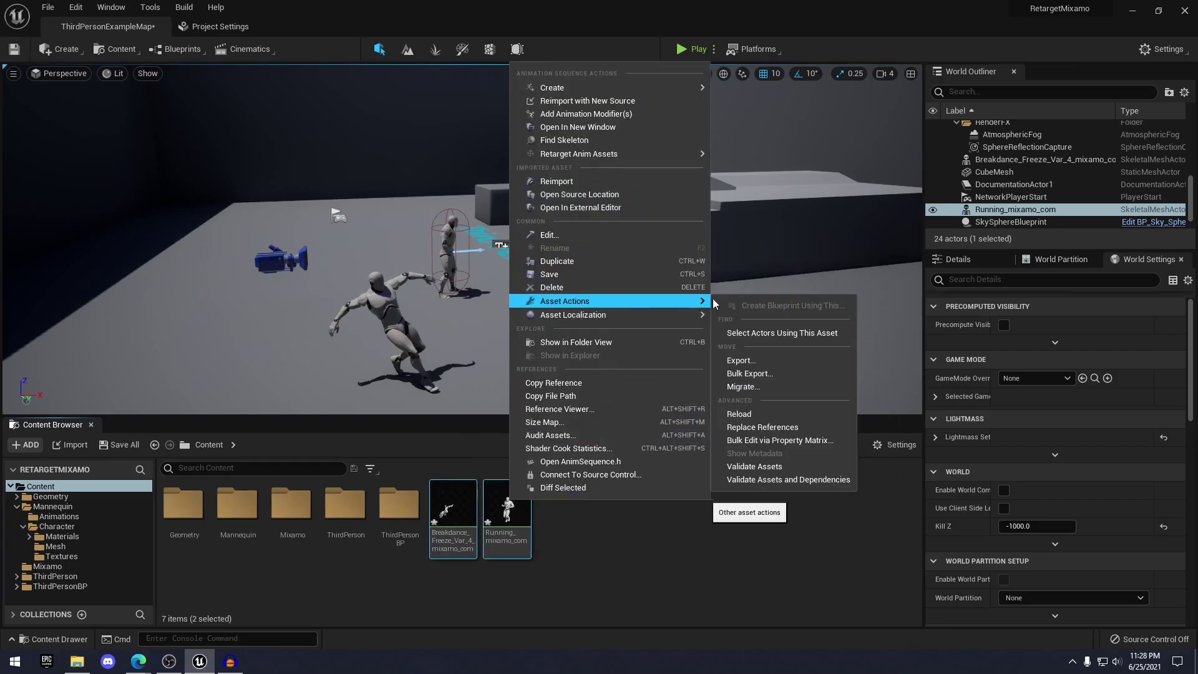
{"action": "left_click", "coordinate": [742, 360]}
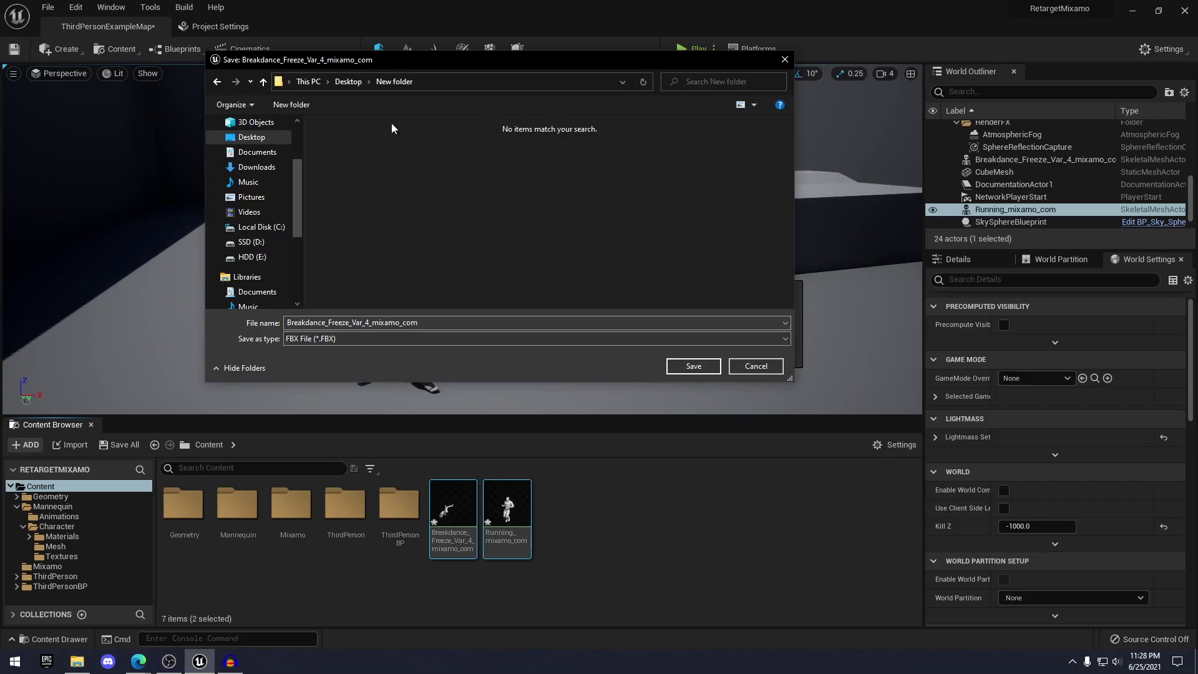
{"action": "left_click", "coordinate": [686, 363]}
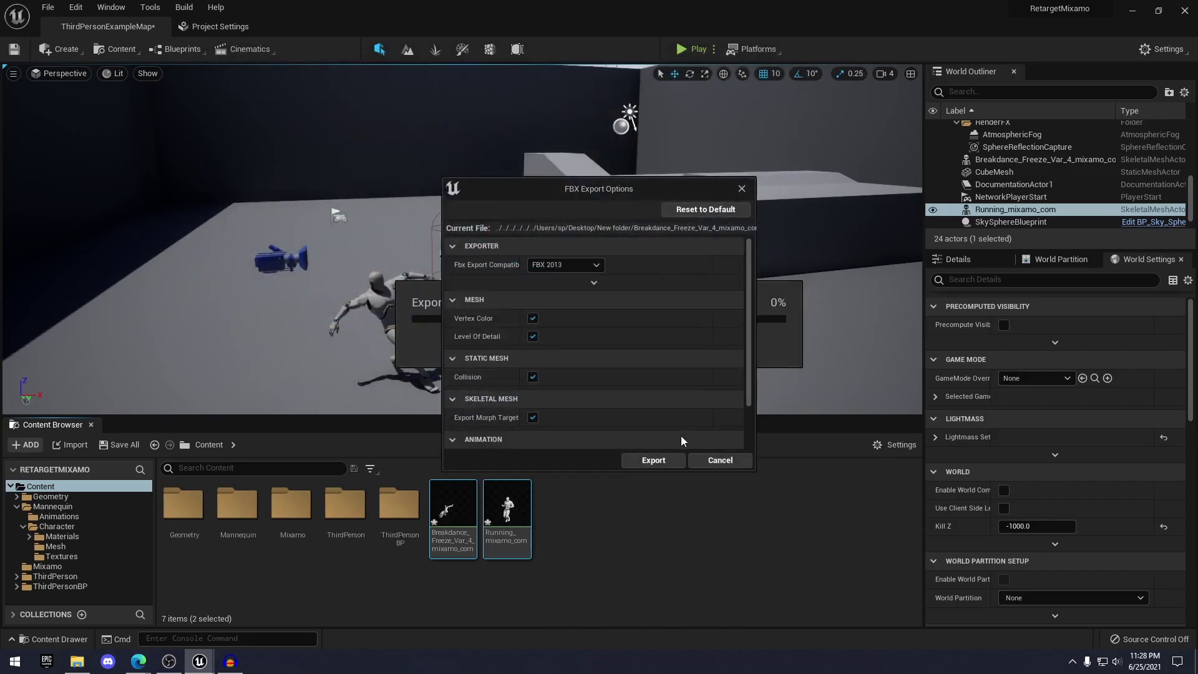
{"action": "left_click", "coordinate": [651, 460]}
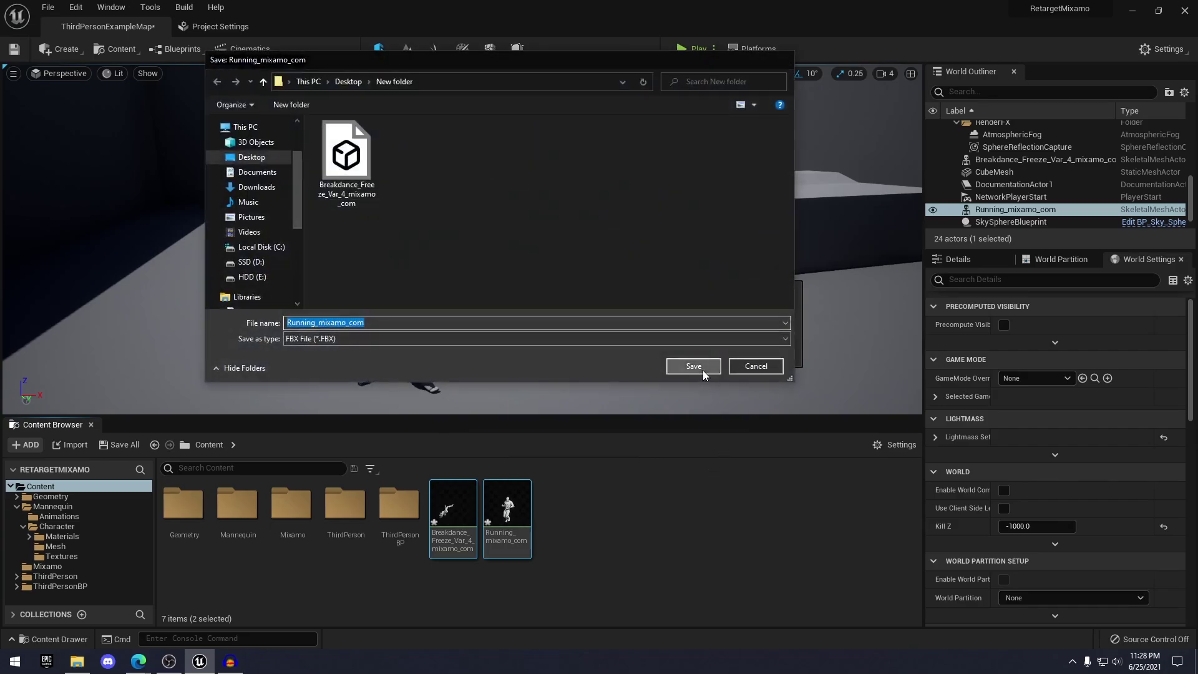
{"action": "left_click", "coordinate": [702, 368]}
{"action": "left_click", "coordinate": [671, 460]}
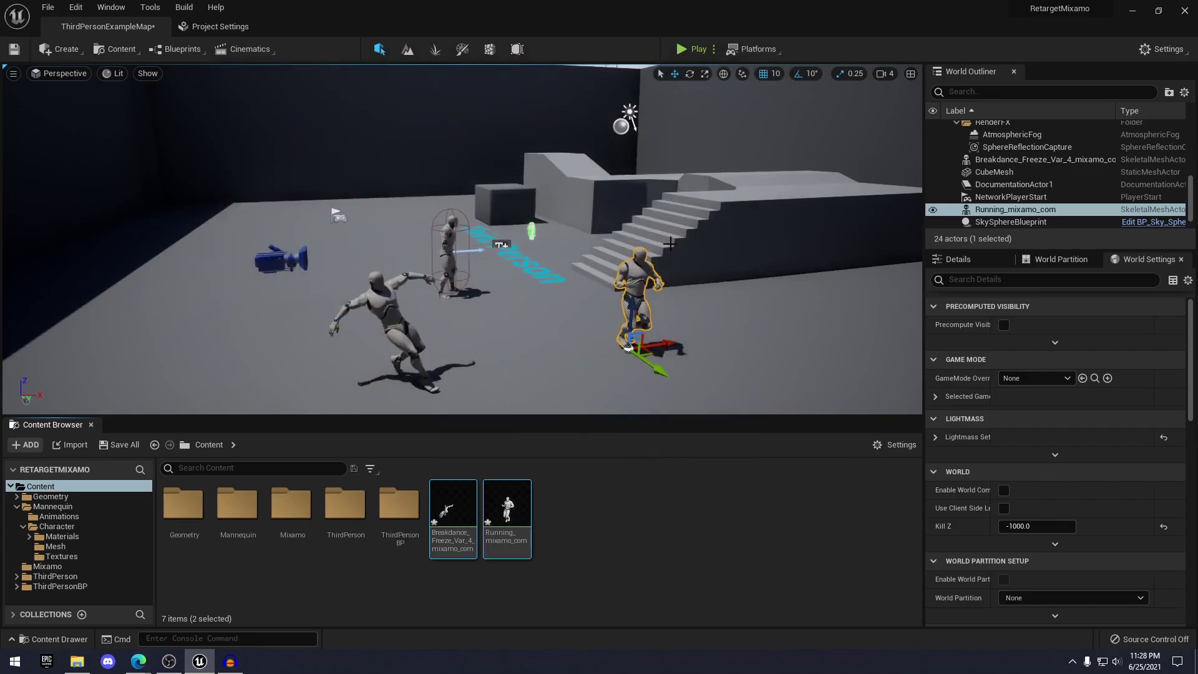
{"action": "right_click_drag", "start_coordinate": [532, 230], "coordinate": [681, 181]}
{"action": "right_click_drag", "start_coordinate": [555, 336], "coordinate": [555, 338]}
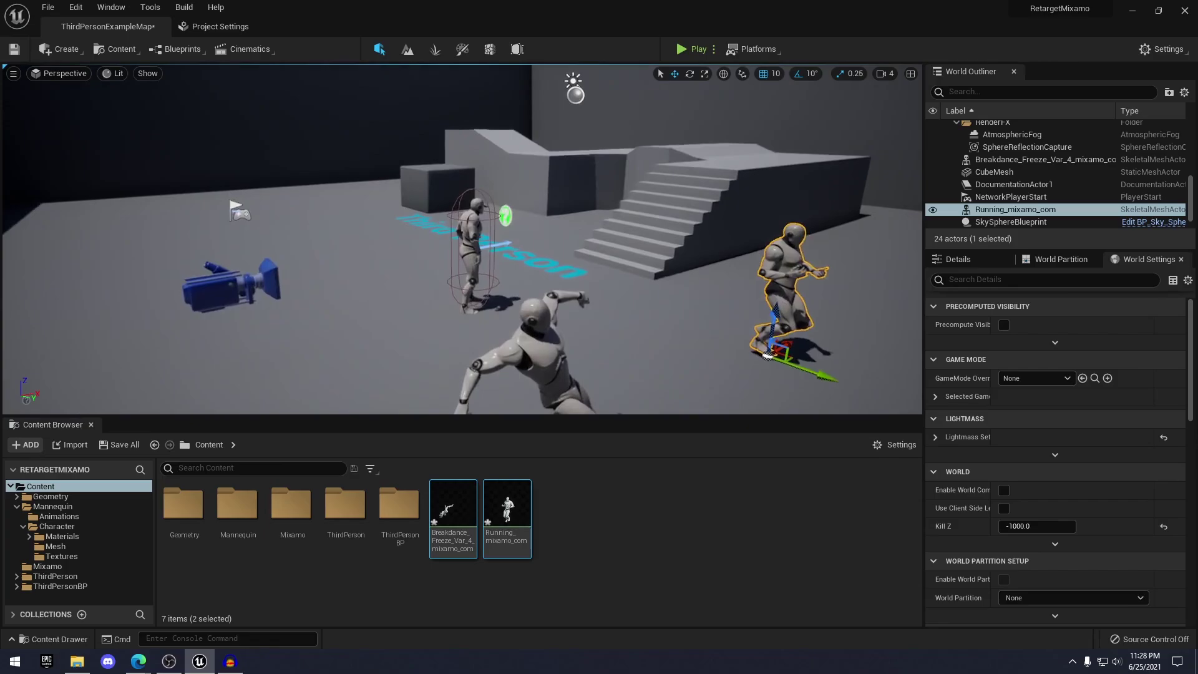
{"action": "right_click_drag", "start_coordinate": [632, 239], "coordinate": [631, 302]}
{"action": "right_click_drag", "start_coordinate": [635, 236], "coordinate": [676, 219]}
{"action": "key", "text": "s"}
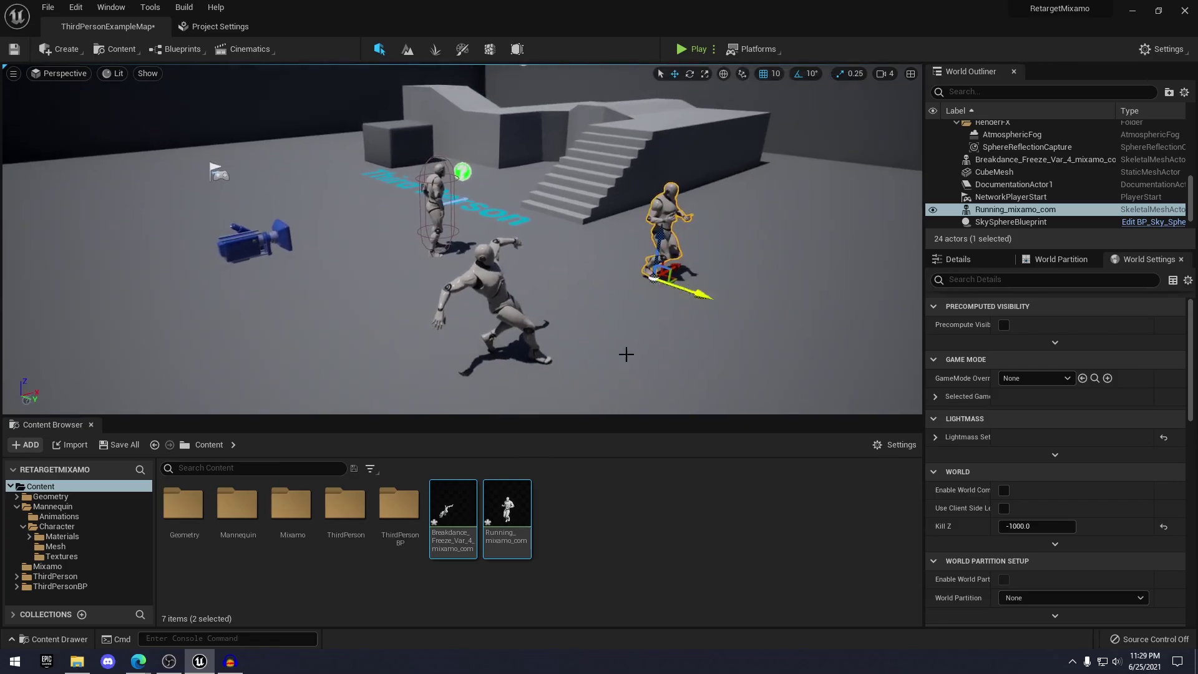
- Select both exported FBX files in File Explorer's New folder and open the Geometry folder in Unreal's content
{"action": "left_click", "coordinate": [77, 661]}
{"action": "left_click_drag", "start_coordinate": [1008, 457], "coordinate": [856, 198]}
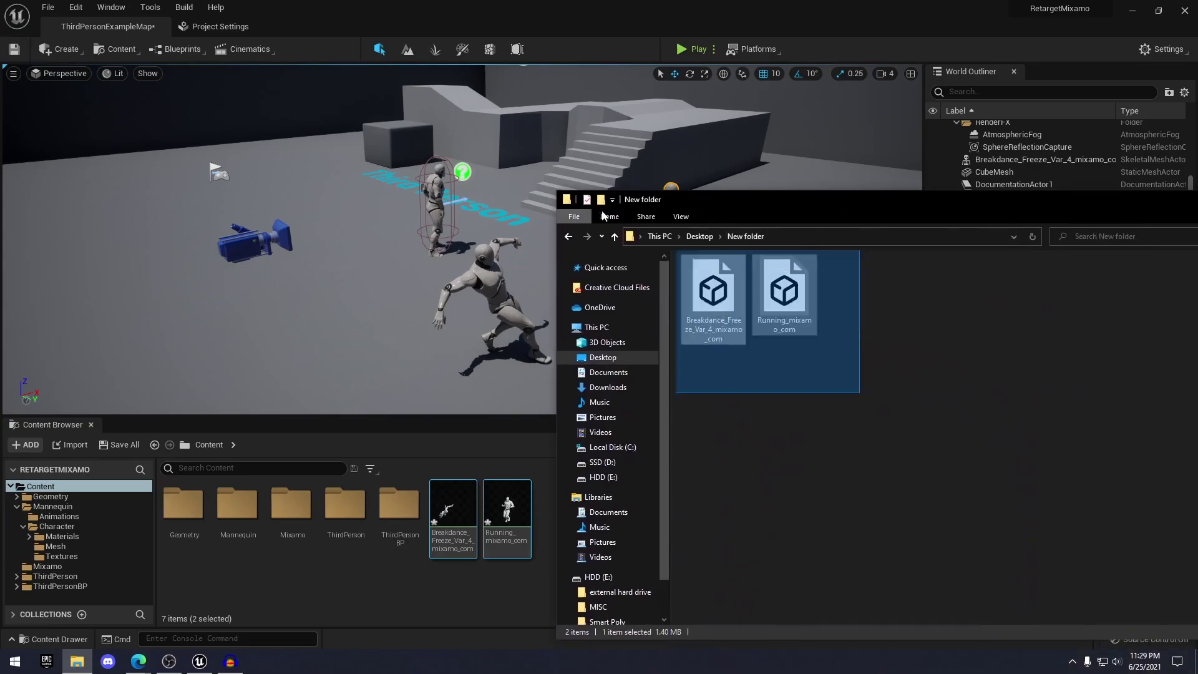
{"action": "left_click_drag", "start_coordinate": [602, 211], "coordinate": [602, 212]}
{"action": "left_click_drag", "start_coordinate": [856, 210], "coordinate": [974, 194]}
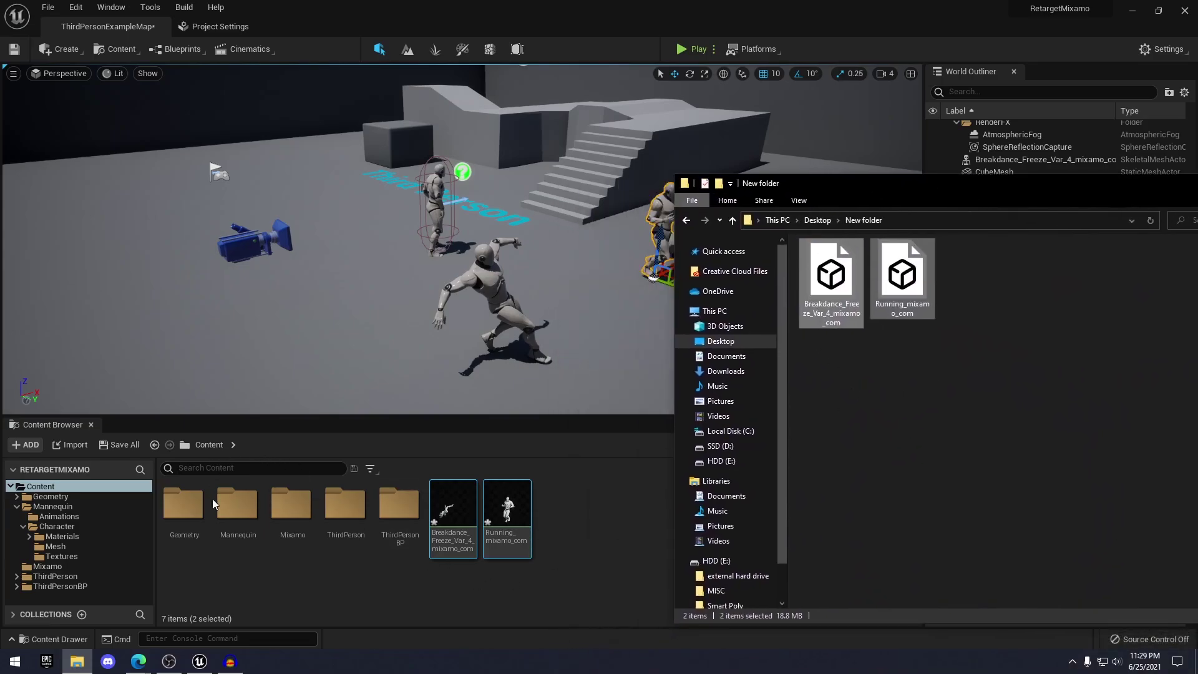
{"action": "double_click", "coordinate": [190, 510]}
{"action": "right_click_drag", "start_coordinate": [545, 294], "coordinate": [593, 258]}
{"action": "key", "text": "w"}
{"action": "key", "text": "a"}
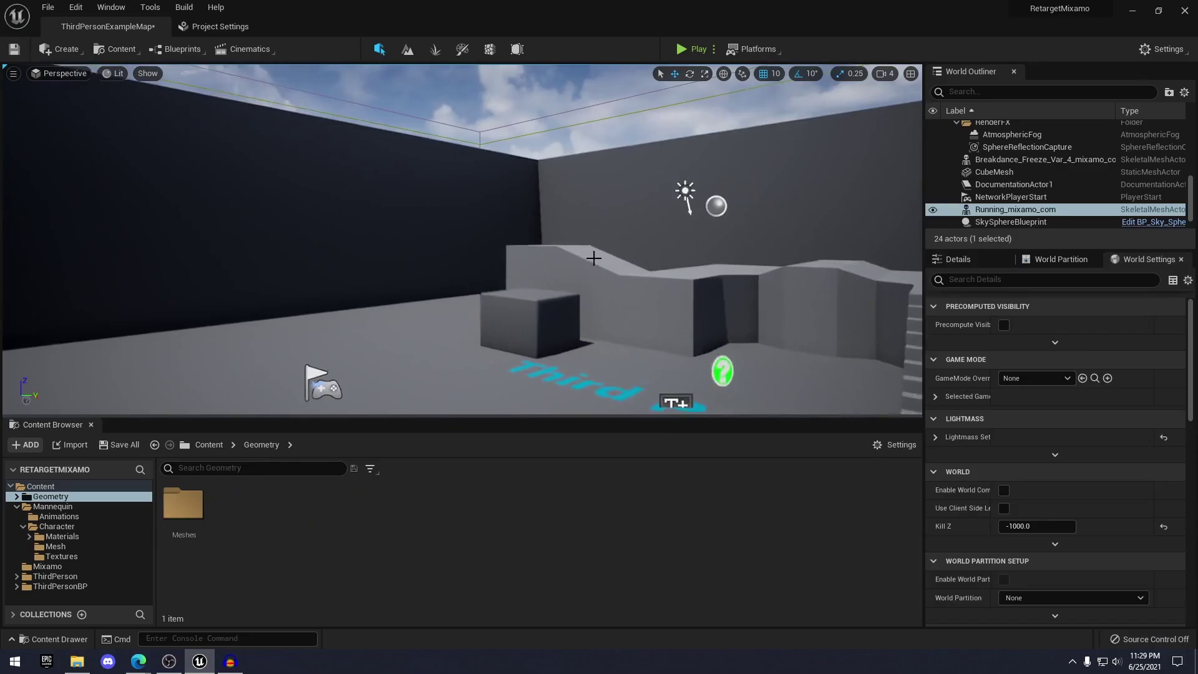
{"action": "right_click_drag", "start_coordinate": [666, 293], "coordinate": [590, 350]}
{"action": "key", "text": "w"}
- Import both exported FBX animations from the New folder into the Geometry folder, assigning the mannequin skeleton to all of them
{"action": "key", "text": "alt+Tab"}
{"action": "left_click", "coordinate": [1014, 353]}
{"action": "left_click_drag", "start_coordinate": [976, 390], "coordinate": [795, 283]}
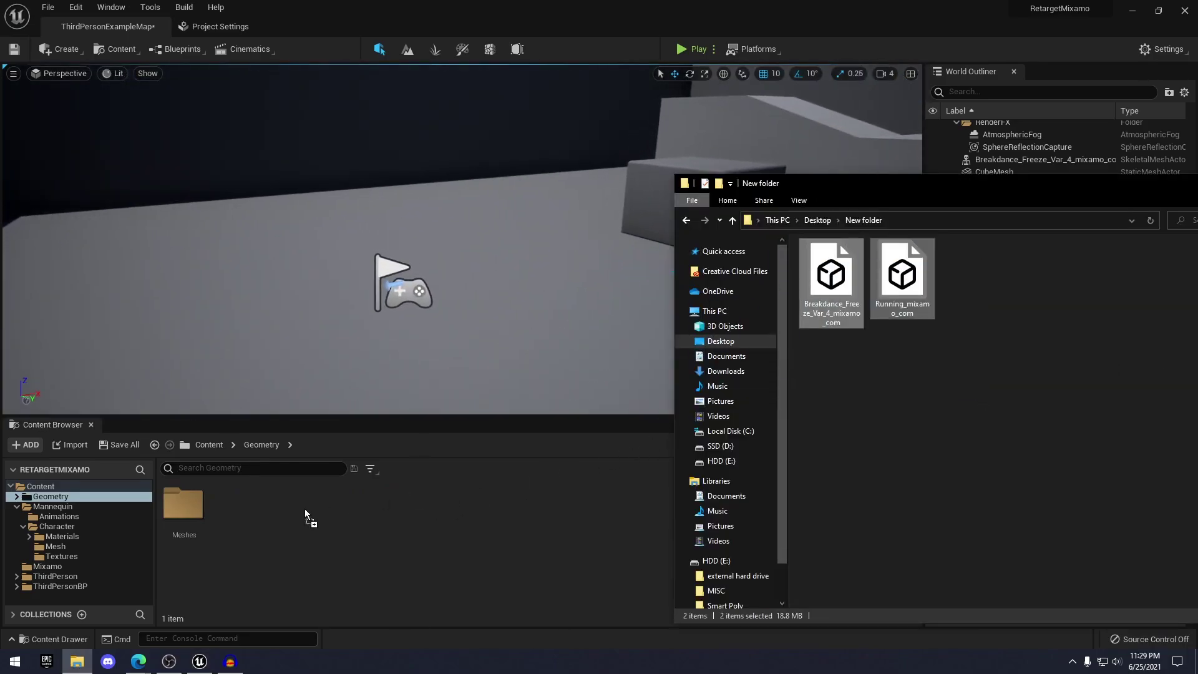
{"action": "left_click_drag", "start_coordinate": [304, 508], "coordinate": [390, 542]}
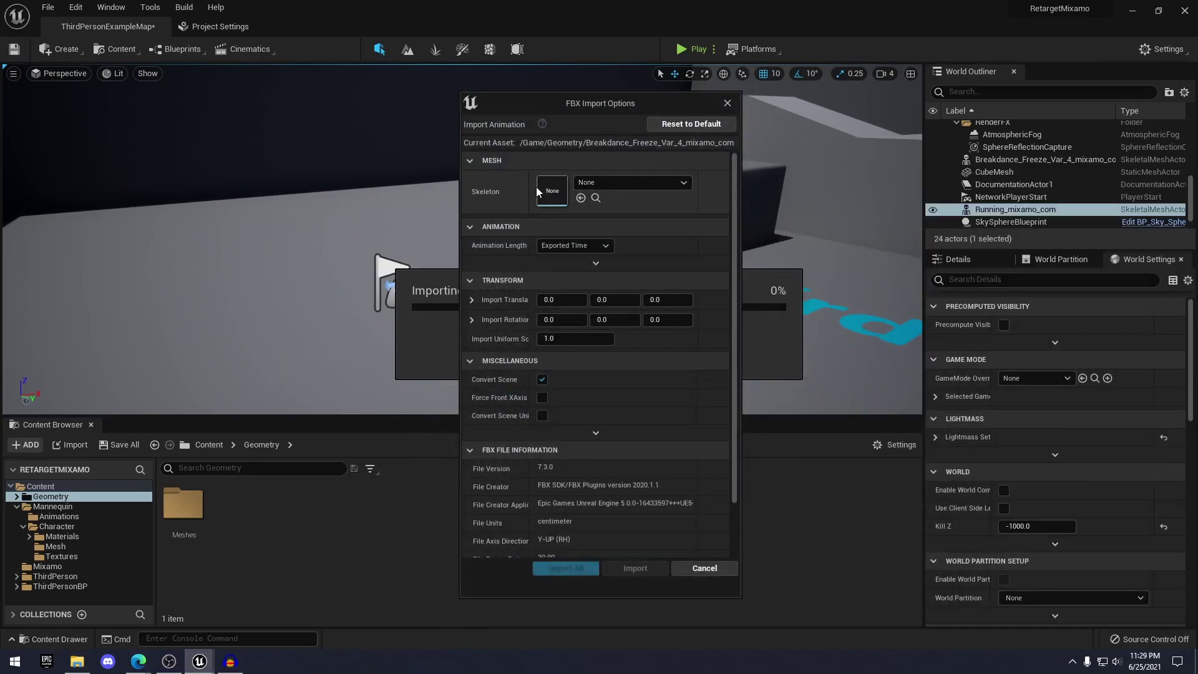
{"action": "left_click", "coordinate": [604, 183]}
{"action": "left_click", "coordinate": [633, 308]}
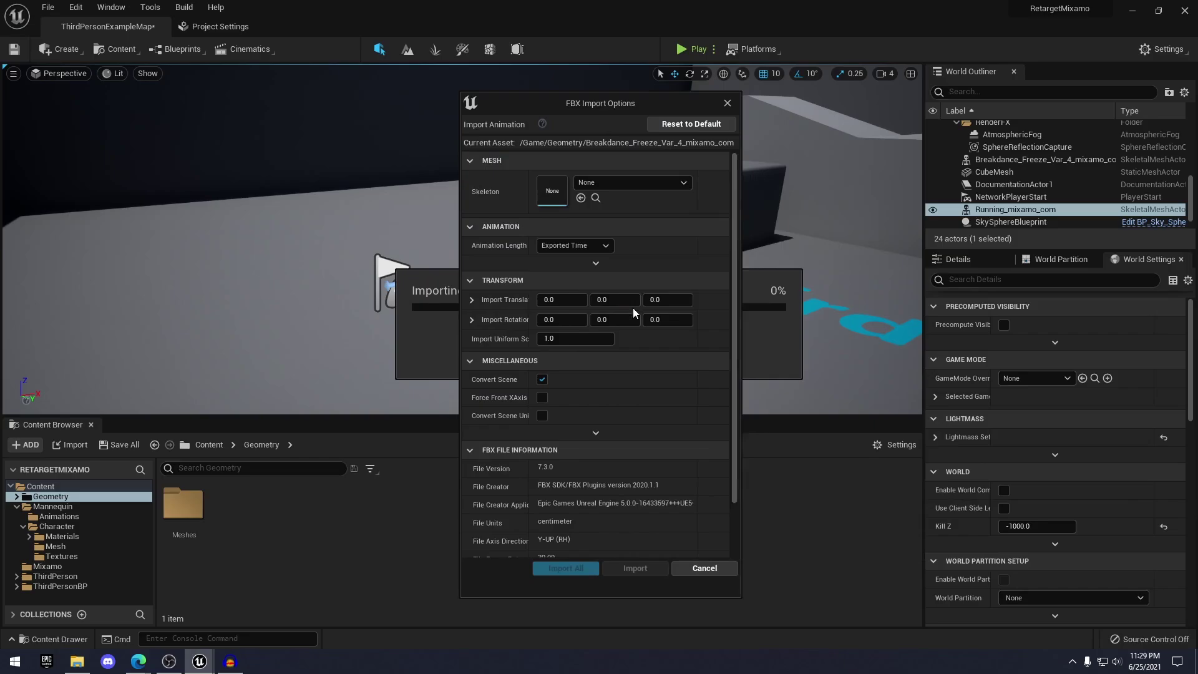
{"action": "left_click", "coordinate": [566, 573]}
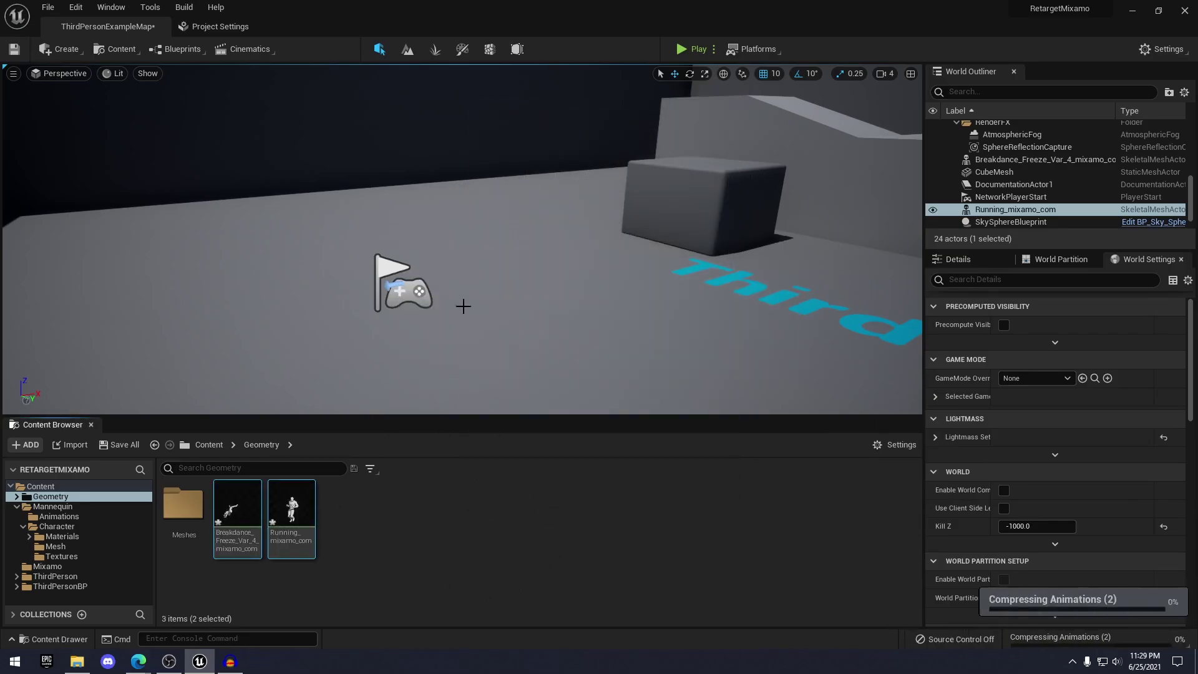
- Place the imported Breakdance_Freeze_Var_4_mixamo_com and Running_mixamo_com animations in the level near the player start and move the breakdance mannequin beside the running one
{"action": "right_click_drag", "start_coordinate": [463, 306], "coordinate": [479, 331]}
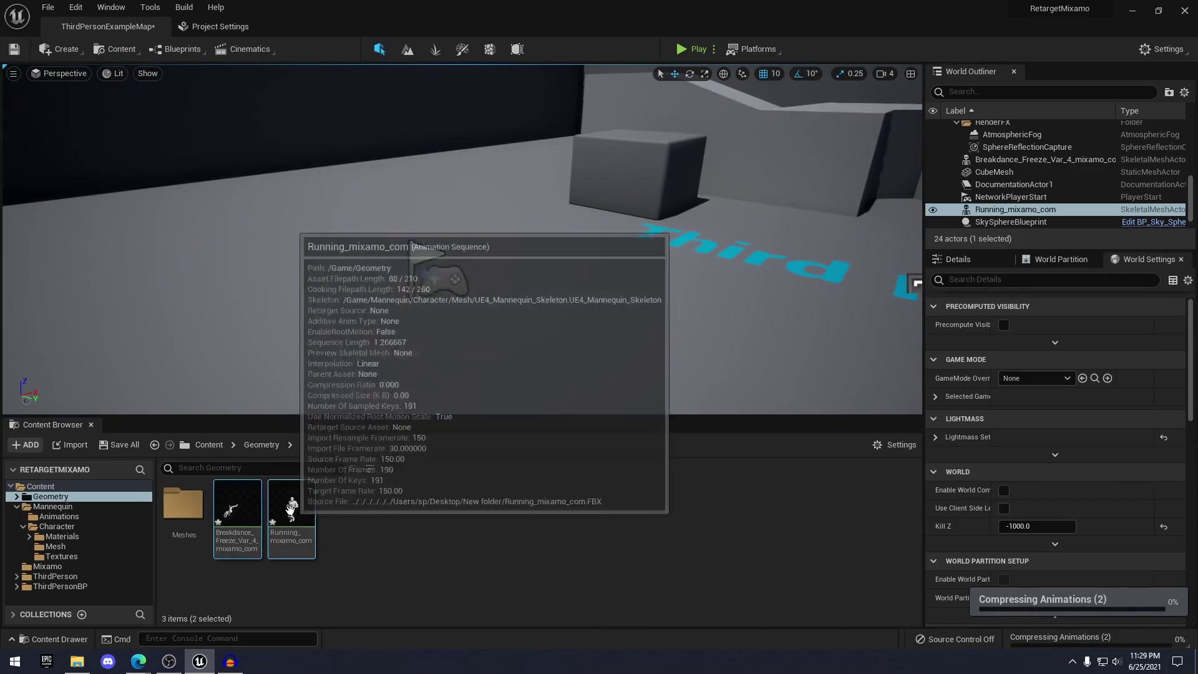
{"action": "left_click", "coordinate": [250, 520], "text": "ctrl"}
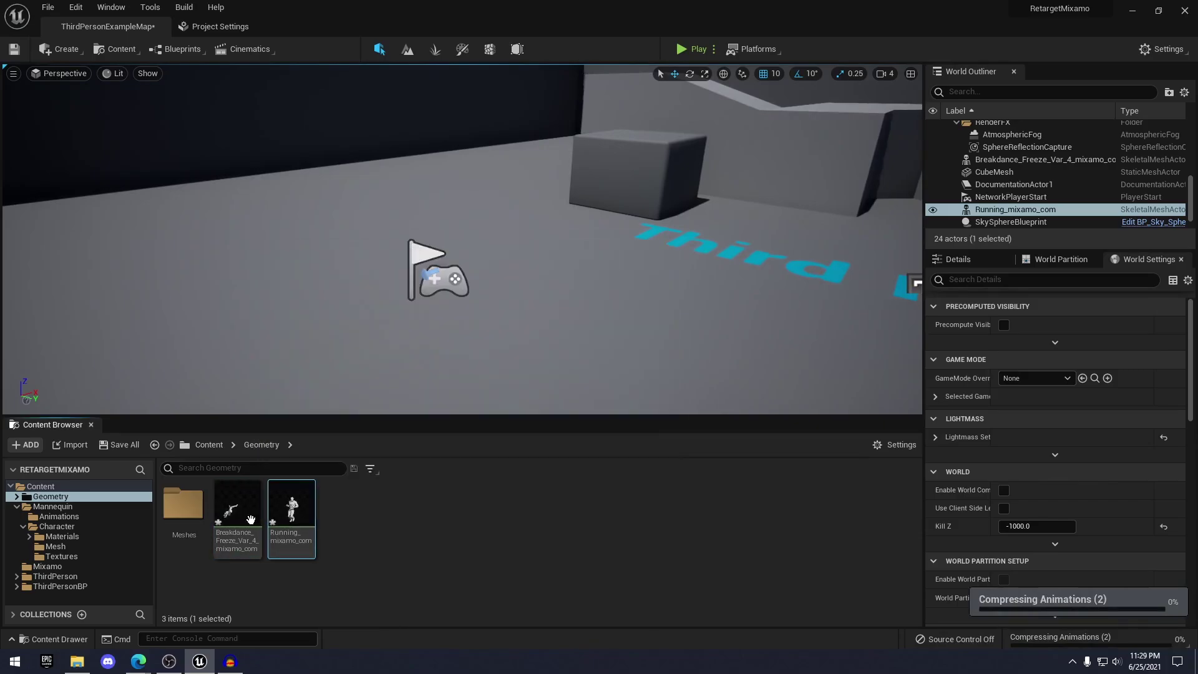
{"action": "left_click", "coordinate": [251, 520], "text": "ctrl"}
{"action": "left_click_drag", "start_coordinate": [309, 538], "coordinate": [421, 272]}
{"action": "right_click_drag", "start_coordinate": [421, 272], "coordinate": [362, 244]}
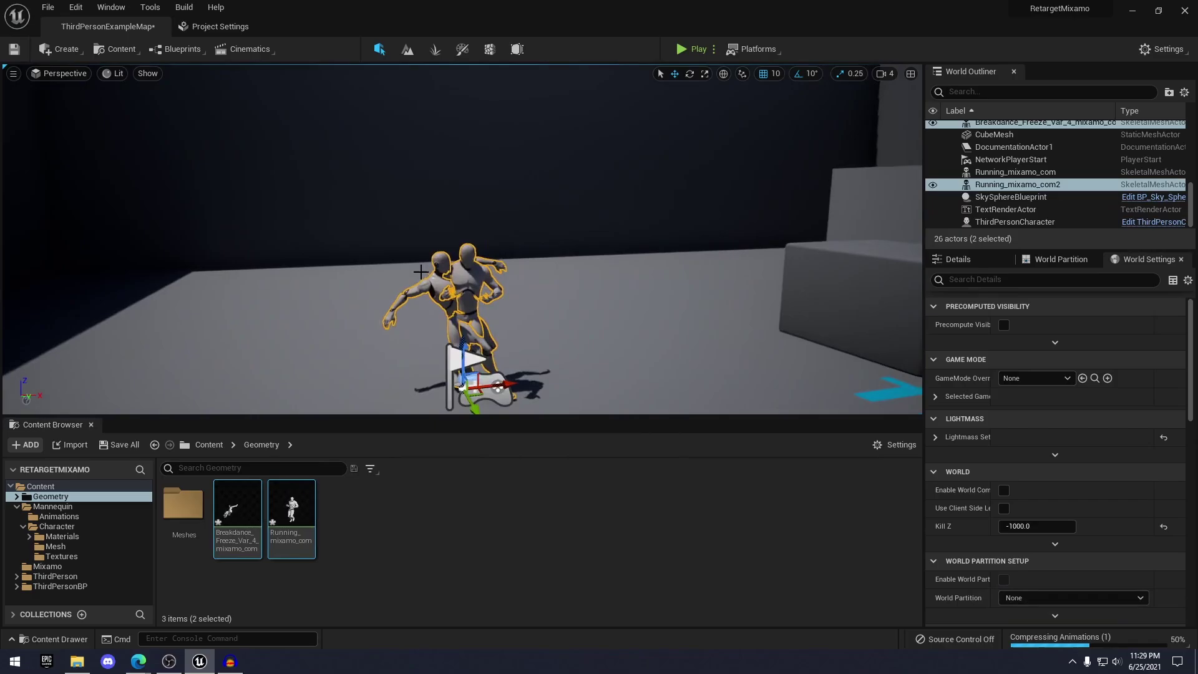
{"action": "left_click", "coordinate": [426, 282]}
{"action": "right_click_drag", "start_coordinate": [426, 282], "coordinate": [445, 287]}
{"action": "left_click_drag", "start_coordinate": [600, 306], "coordinate": [477, 306]}
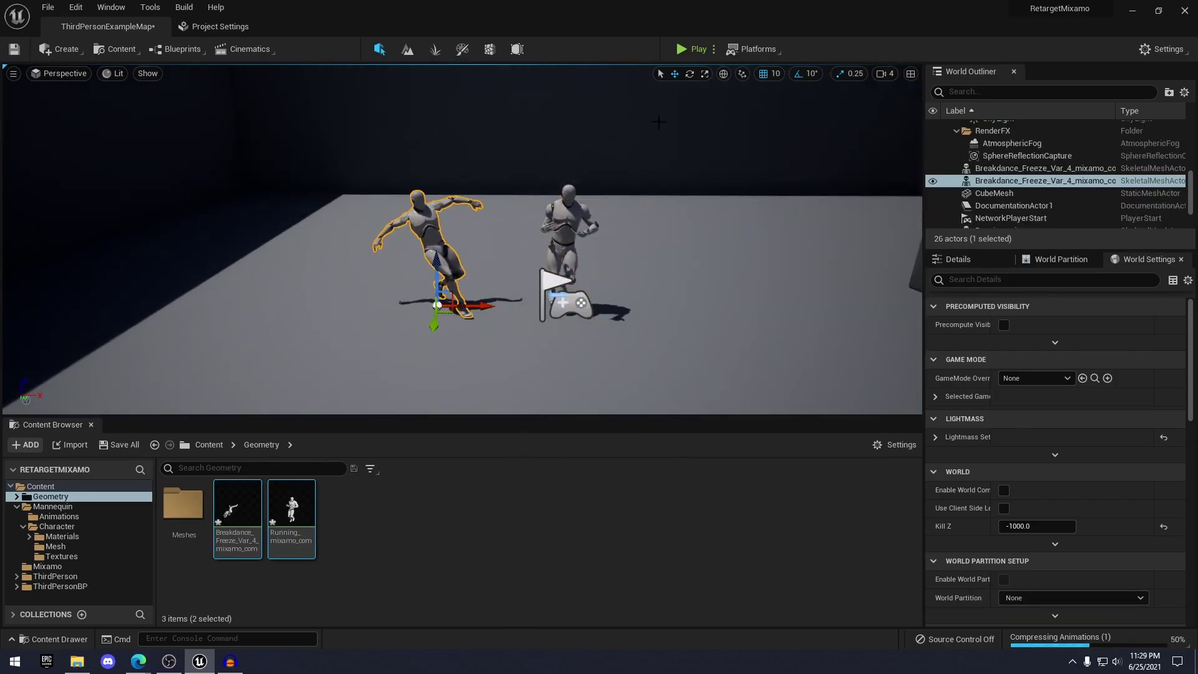
- Play the level and run the third-person character around the two animated mannequins to check the reimported animations
{"action": "left_click", "coordinate": [689, 53]}
{"action": "key", "text": "w"}
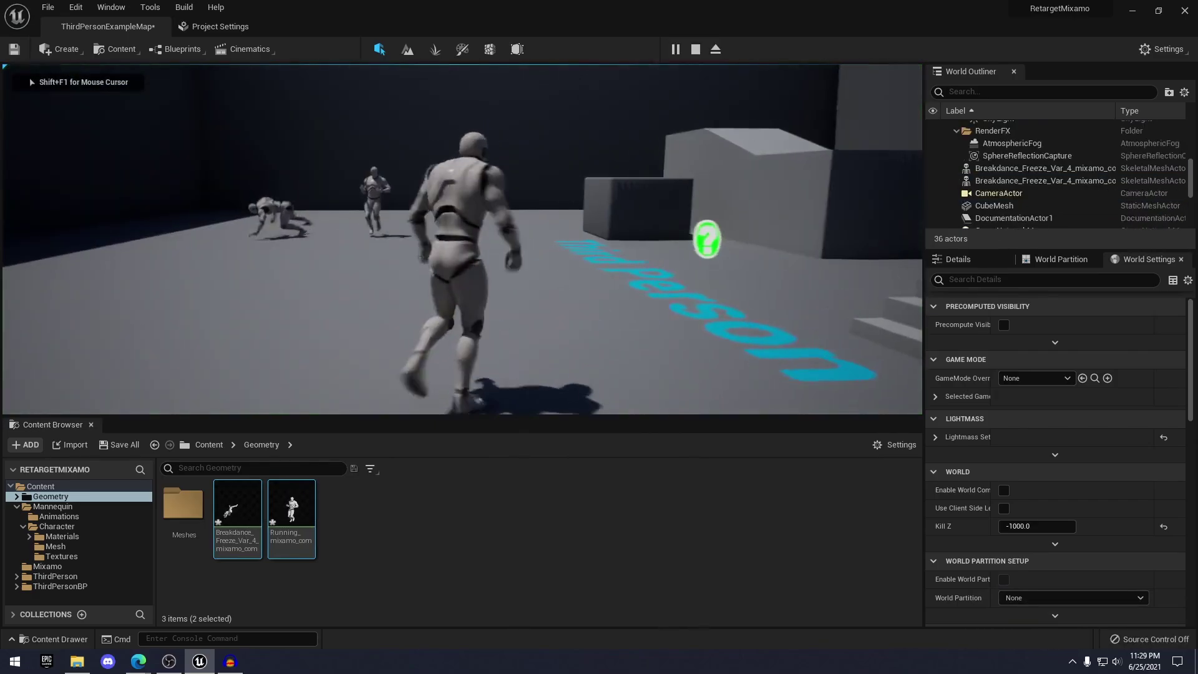
{"action": "key", "text": "w"}
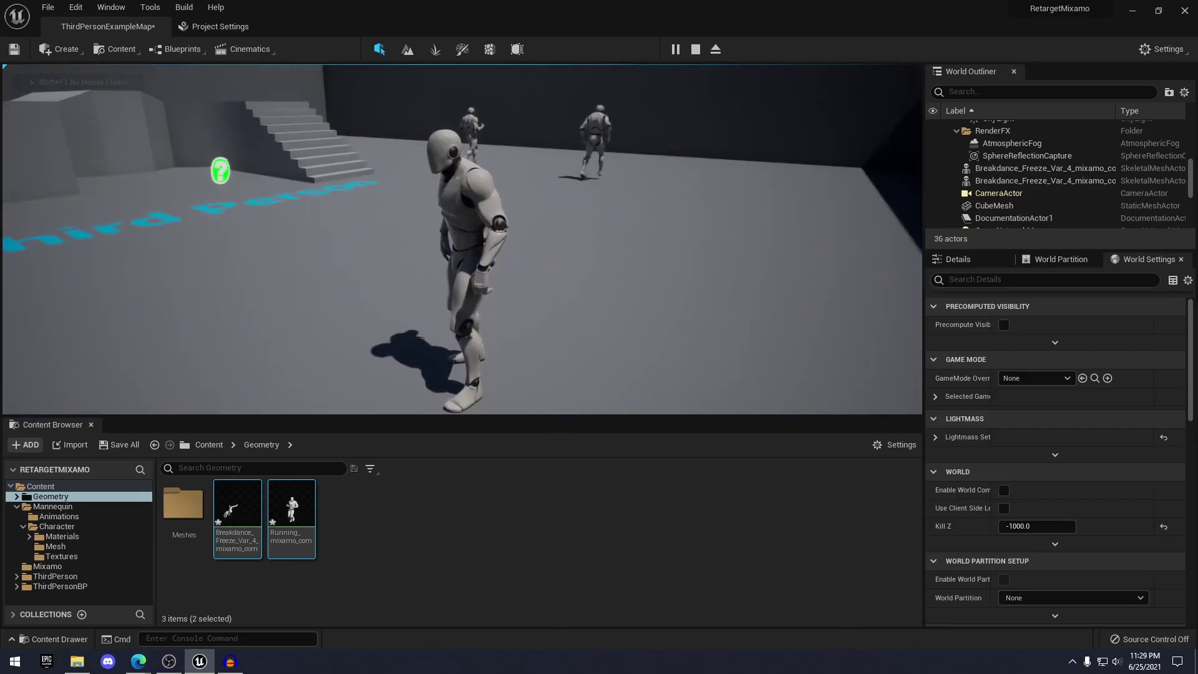
{"action": "key", "text": "w"}
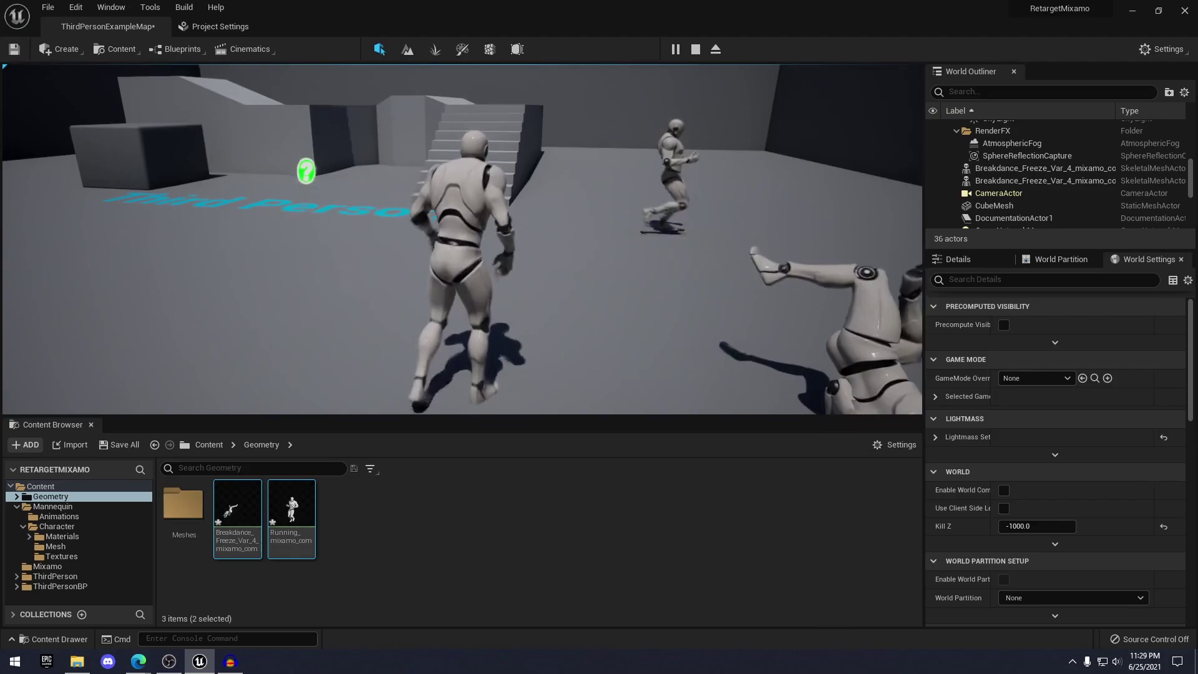